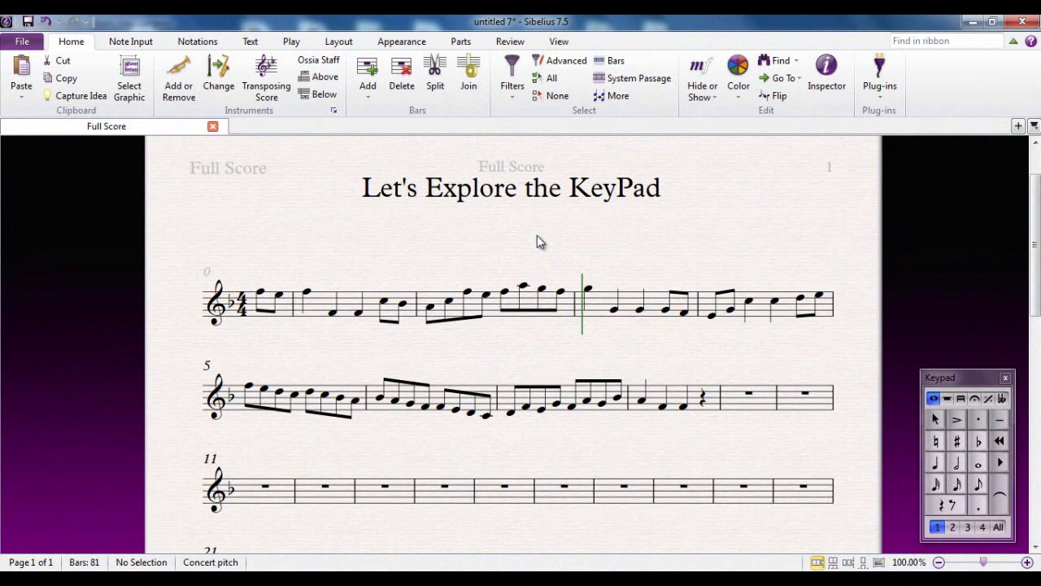
# Step: Nudge the Keypad palette slightly and set it back in place
pyautogui.click(974, 377)
pyautogui.moveTo(974, 378); pyautogui.dragTo(978, 383)
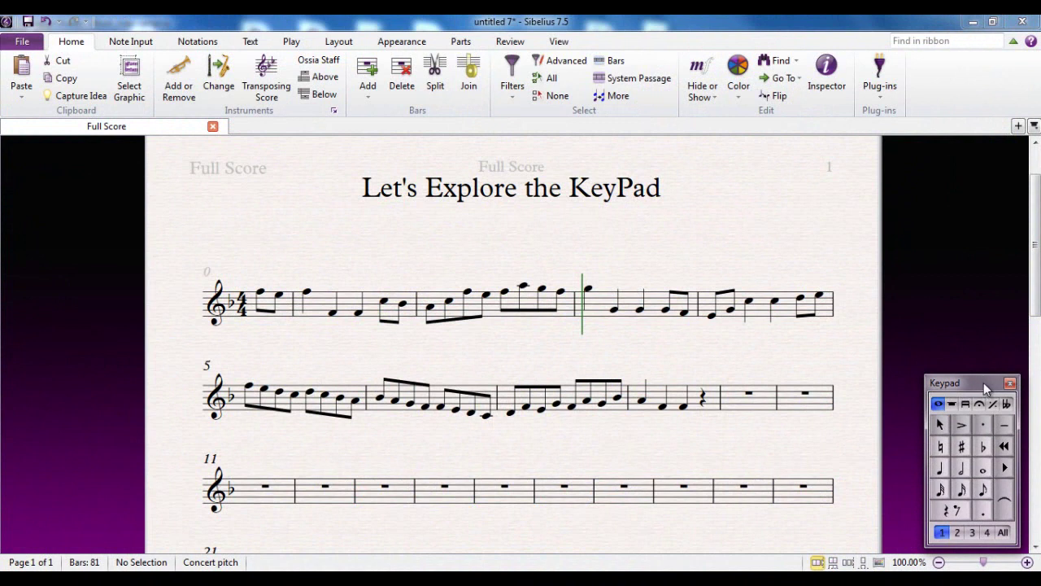
pyautogui.moveTo(982, 381); pyautogui.dragTo(978, 376)
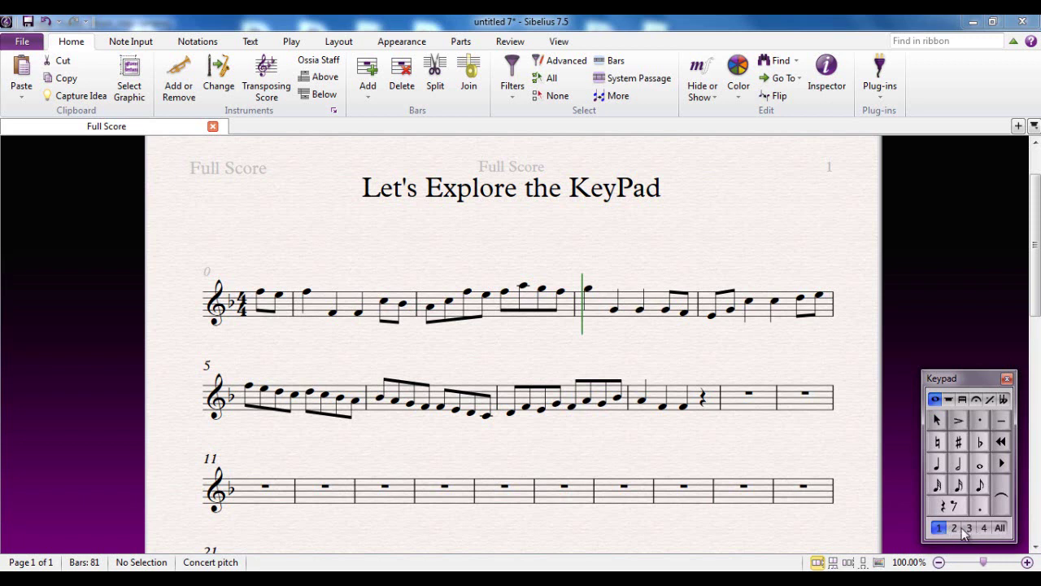
# Step: Cycle the Keypad through its beams, accidentals and articulations layouts, returning to common notes
pyautogui.click(1002, 465)
pyautogui.click(1003, 466)
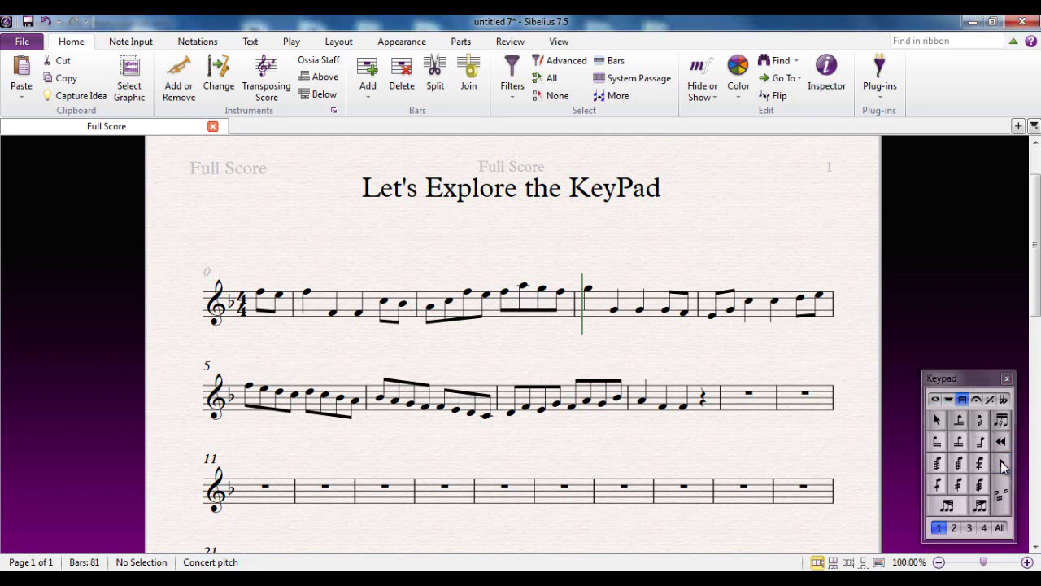
pyautogui.click(1002, 464)
pyautogui.click(1001, 462)
pyautogui.click(1001, 462)
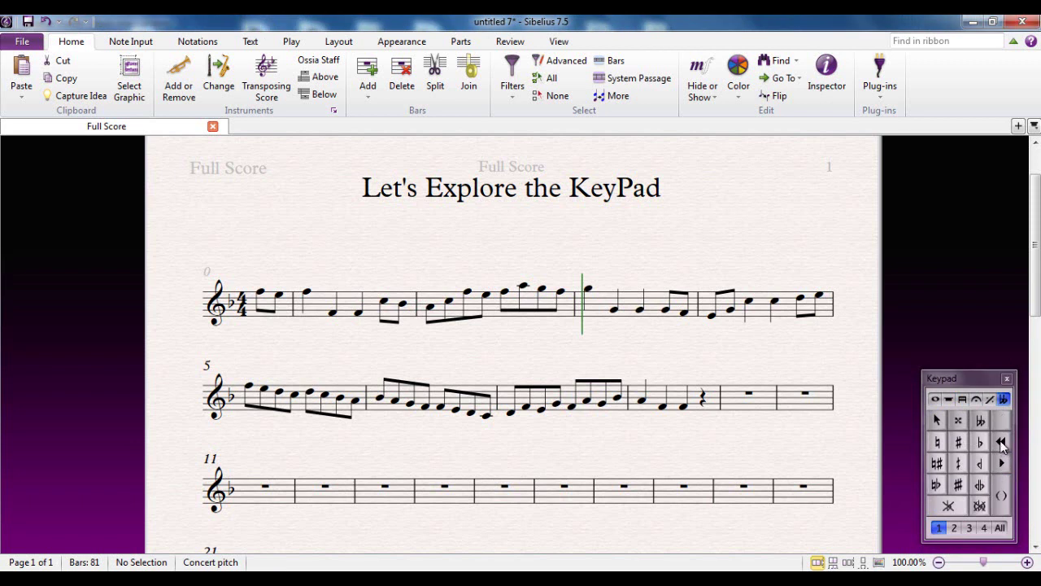
pyautogui.click(1003, 445)
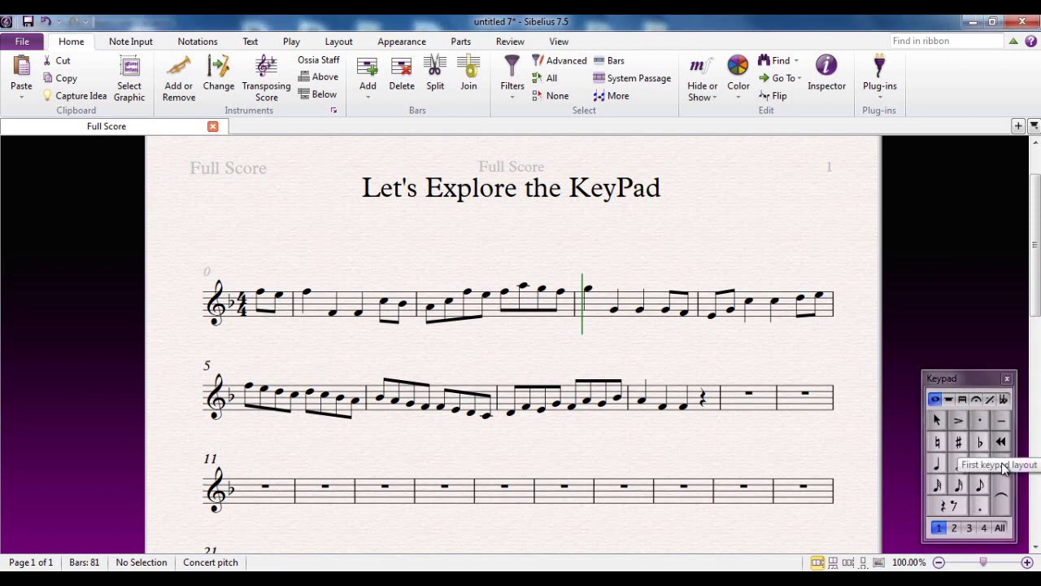
pyautogui.click(1001, 462)
pyautogui.click(1001, 462)
pyautogui.click(1002, 462)
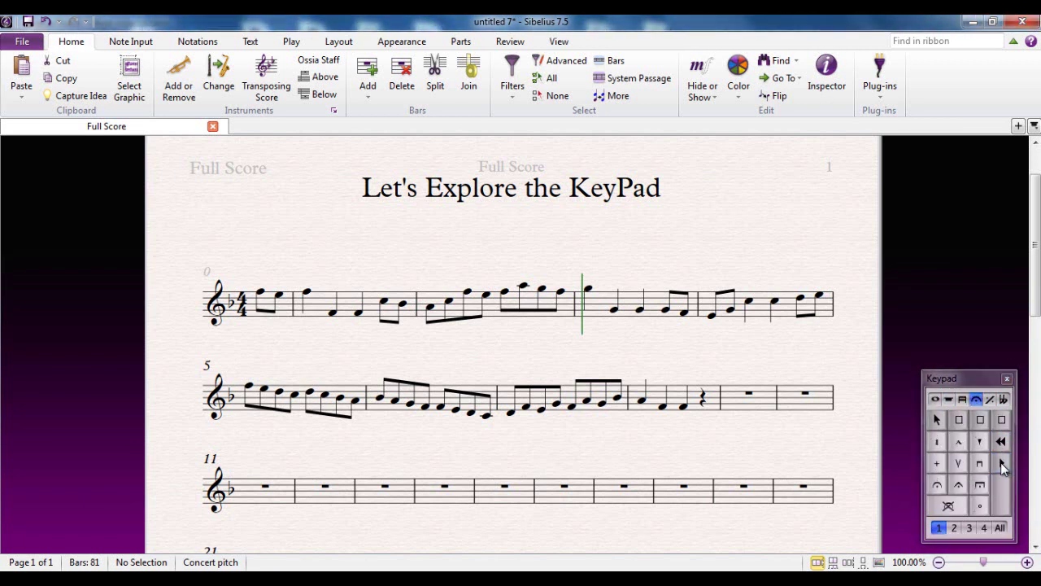
pyautogui.click(1001, 446)
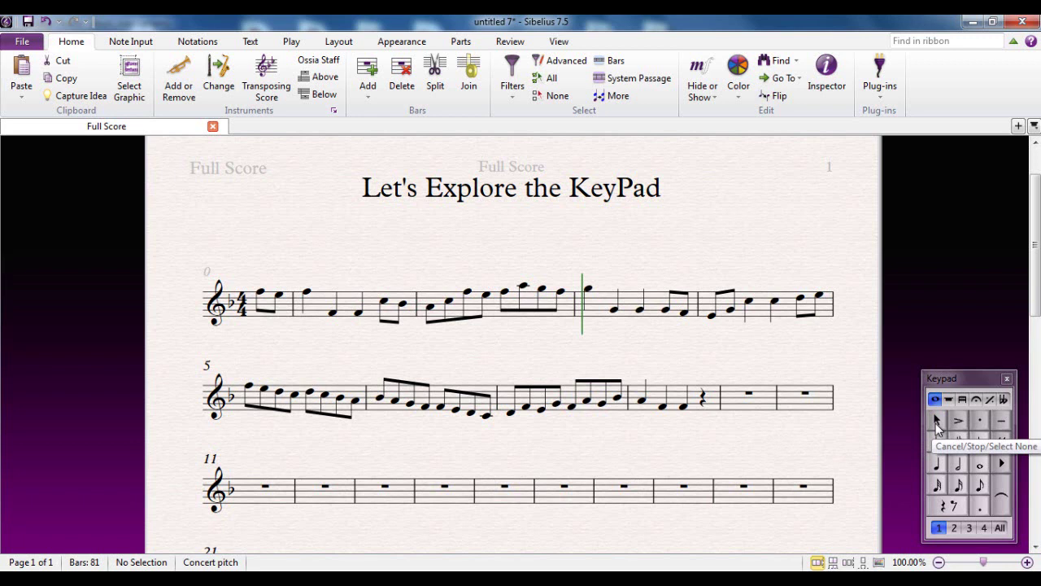
# Step: Select bar 8's first note, start note input after it, then leave note input
pyautogui.click(650, 401)
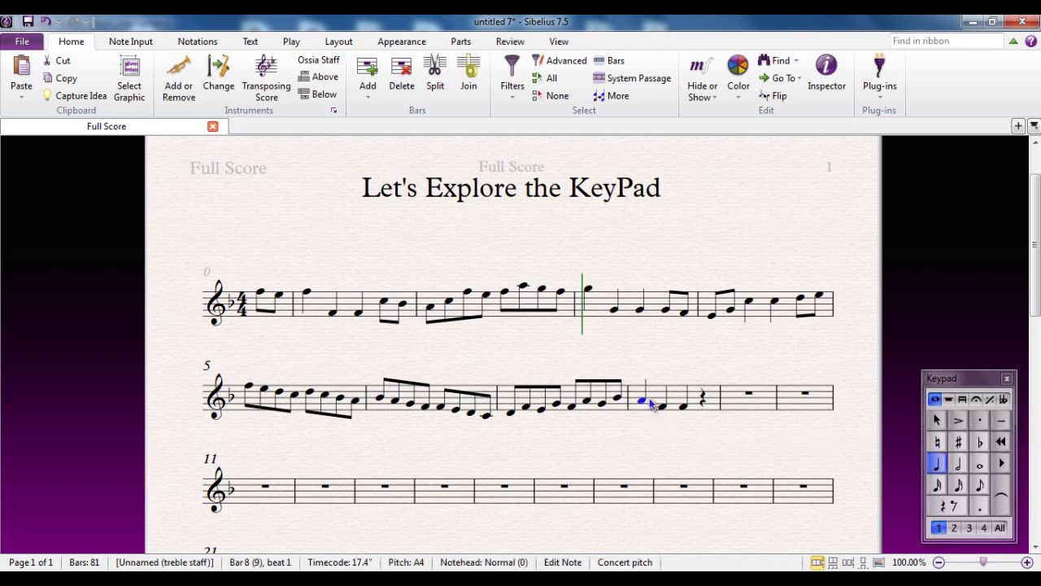
pyautogui.press('n')
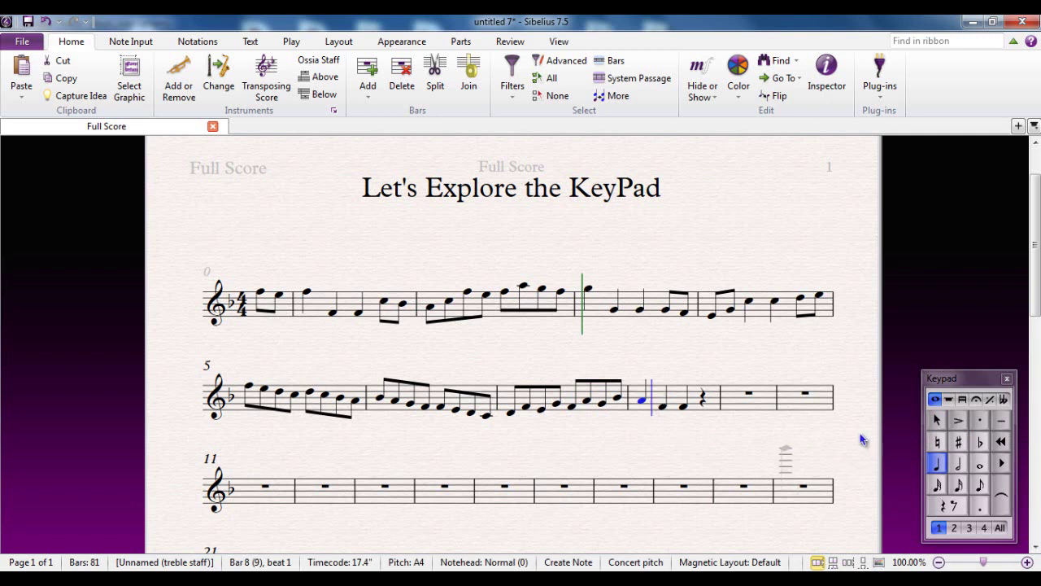
pyautogui.press('Escape')
pyautogui.press('Escape')
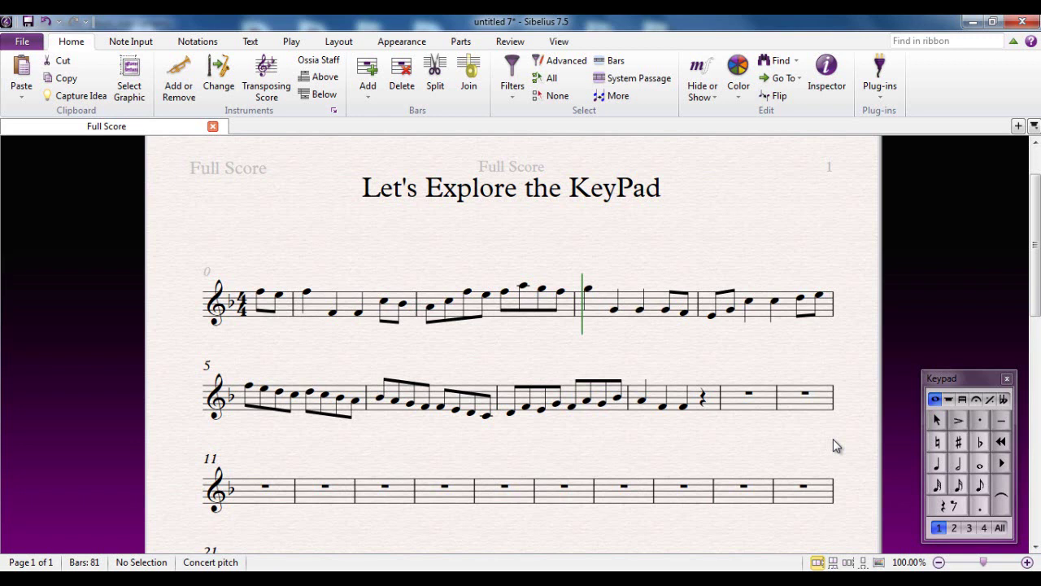
# Step: On the Keypad's second layout, toggle cue size on bar 6 so its notes end normal size
pyautogui.click(949, 400)
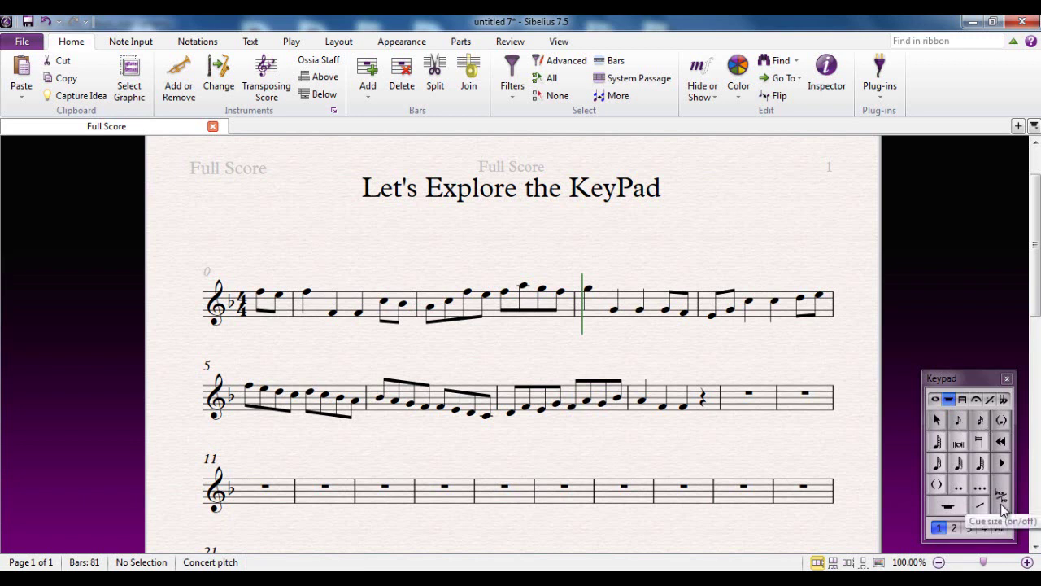
pyautogui.click(437, 397)
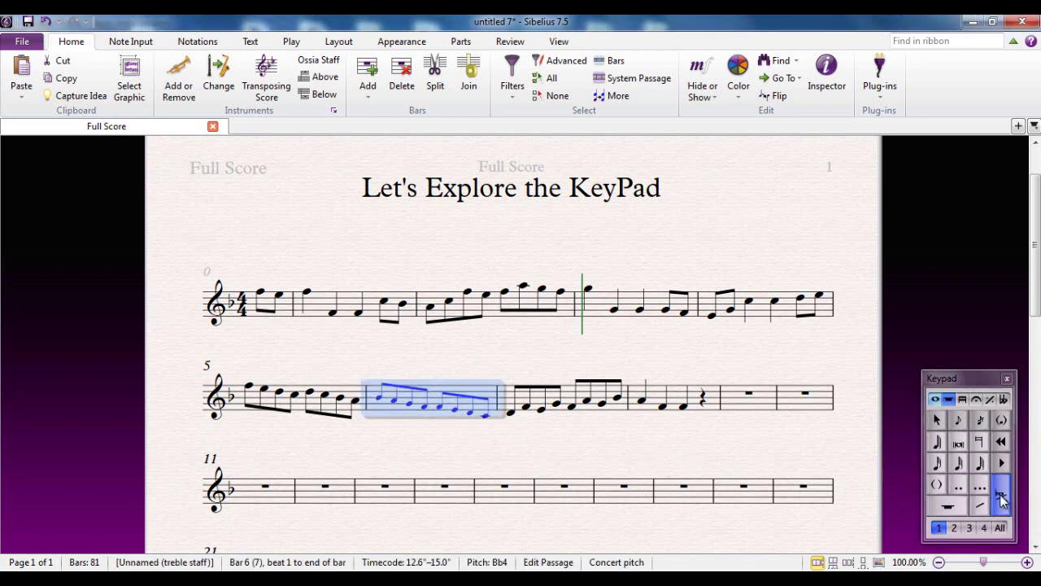
pyautogui.click(621, 453)
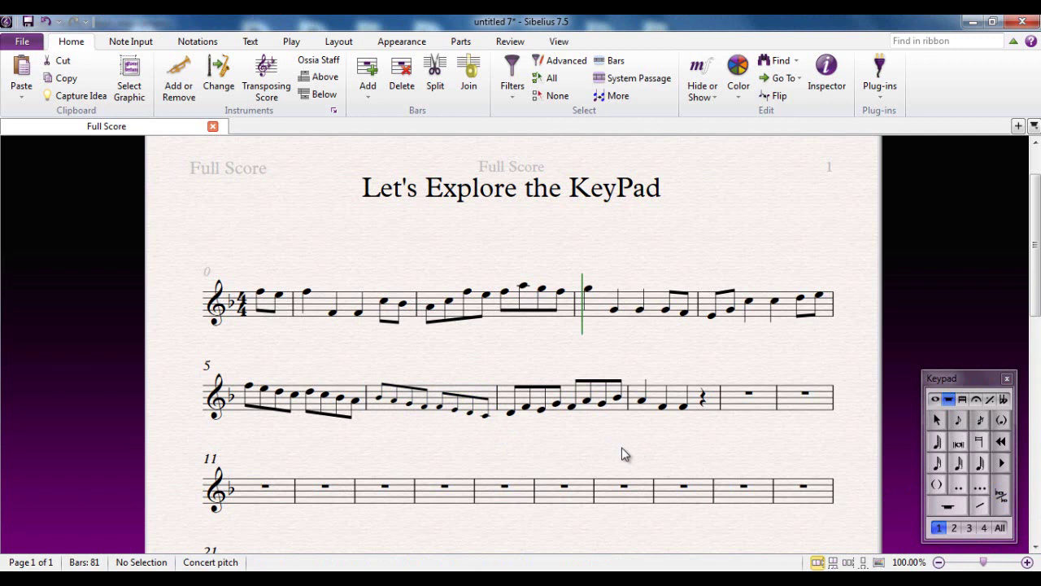
pyautogui.click(436, 396)
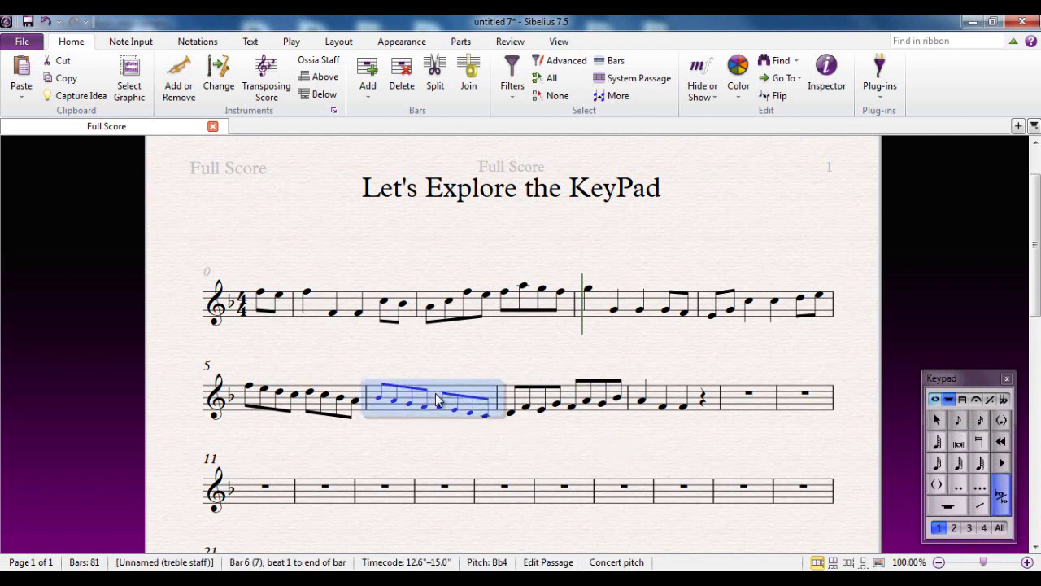
pyautogui.click(1003, 498)
pyautogui.click(774, 444)
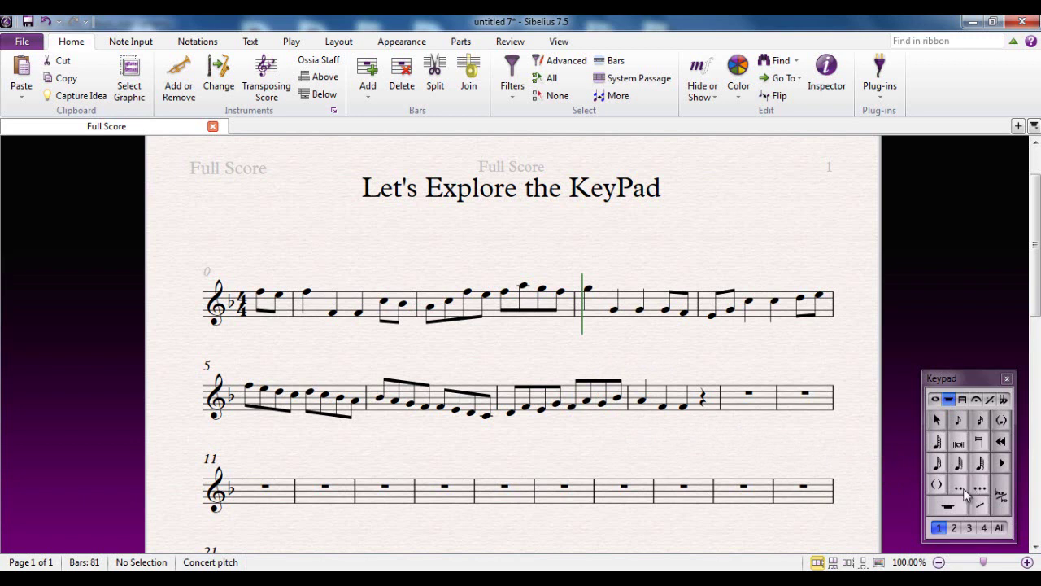
# Step: Add and then remove a double dot and brackets on bar 8's F, then show the beams-and-tremolo layout
pyautogui.click(684, 407)
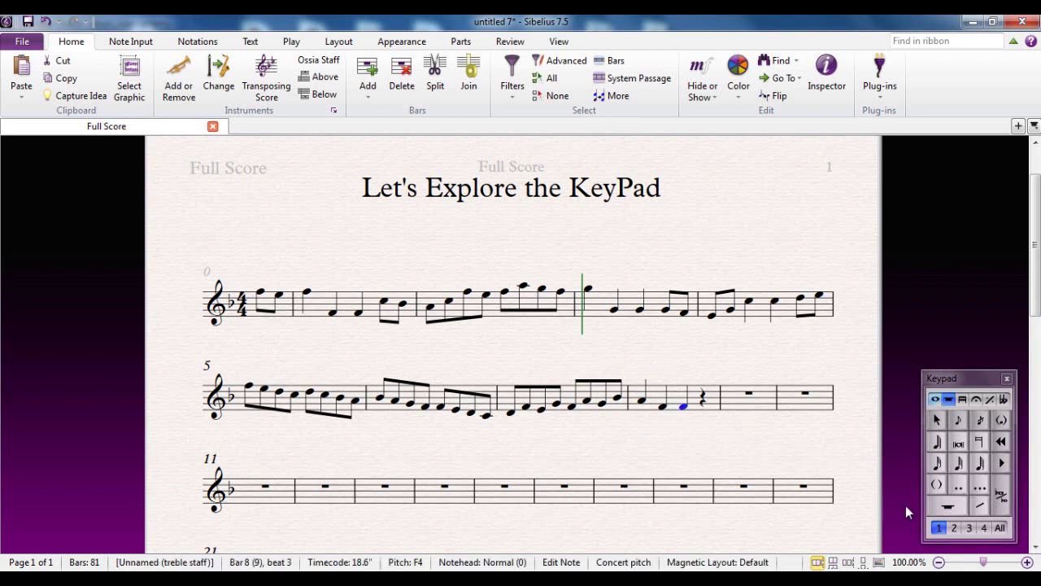
pyautogui.click(963, 487)
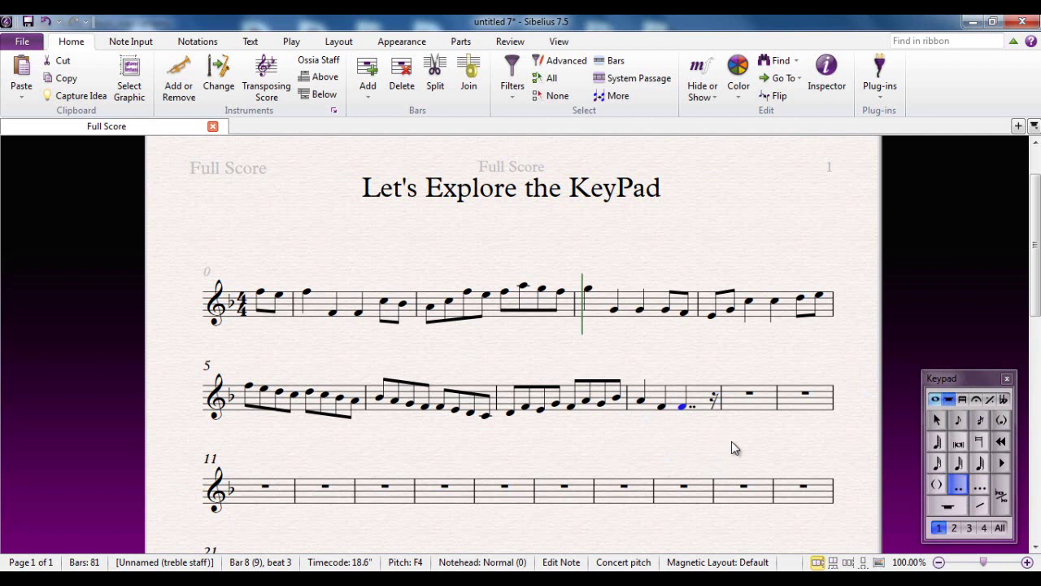
pyautogui.click(937, 486)
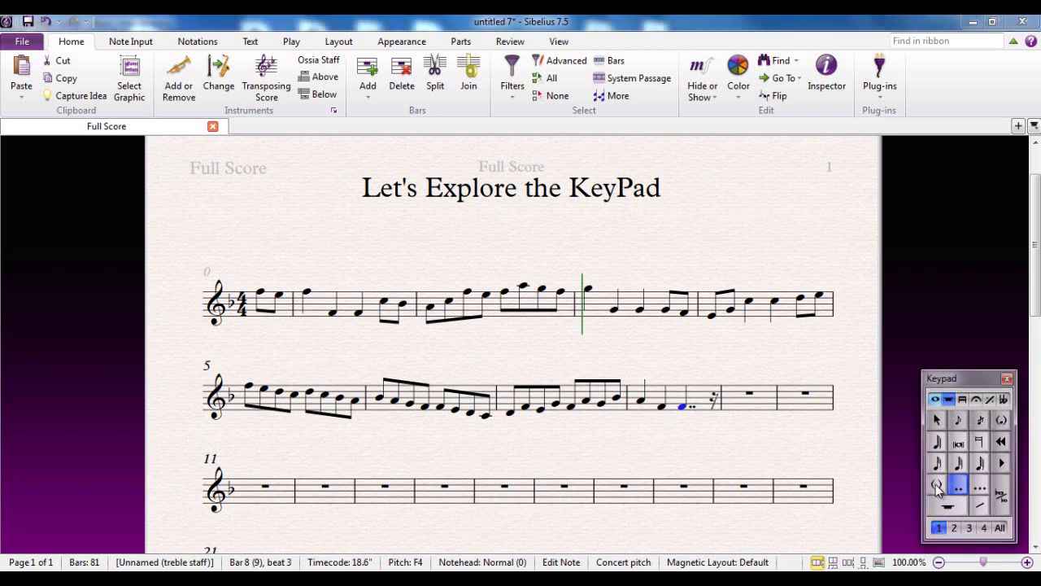
pyautogui.click(936, 485)
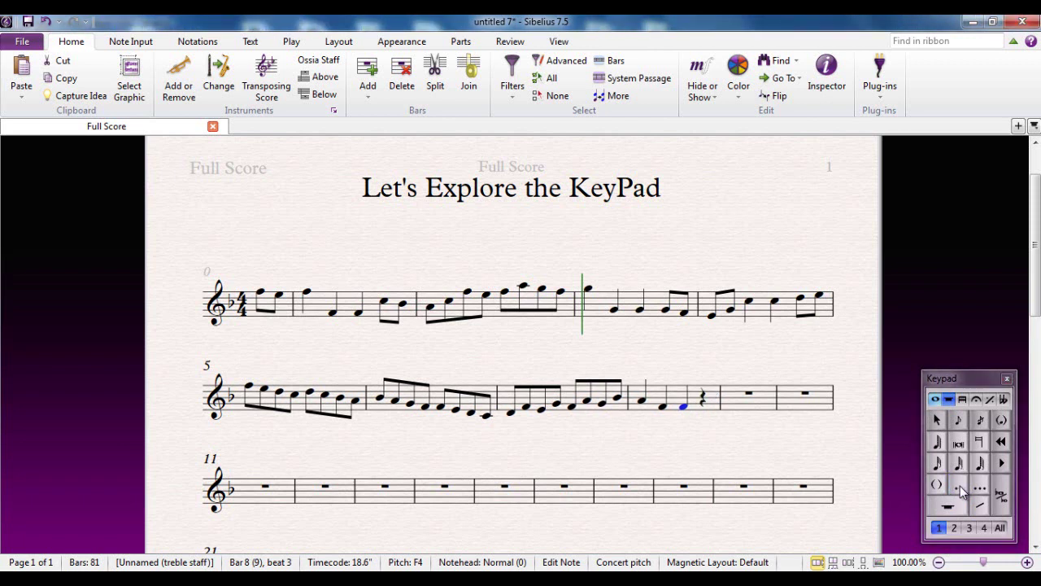
pyautogui.click(960, 488)
pyautogui.click(787, 442)
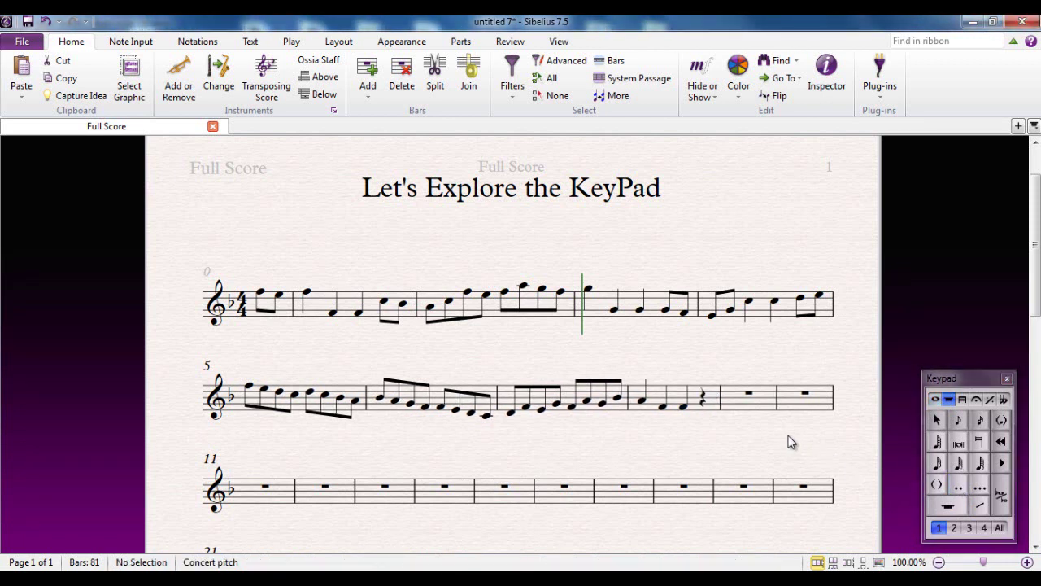
pyautogui.click(962, 399)
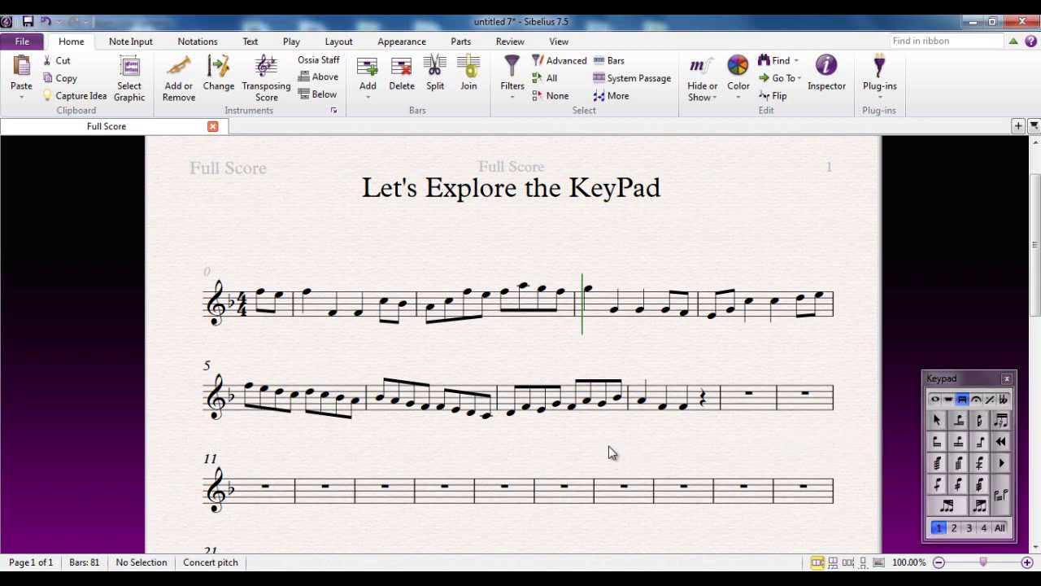
# Step: Pan and zoom in to 176% on bar 6, filling the window with the first two systems
pyautogui.moveTo(609, 445); pyautogui.dragTo(615, 422)
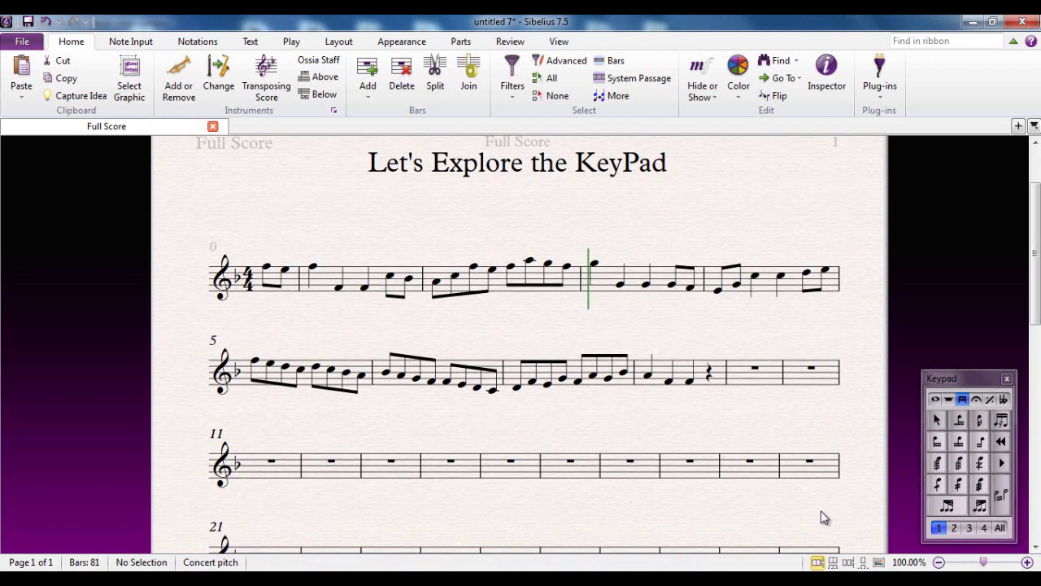
pyautogui.scroll(-1, 699, 488)
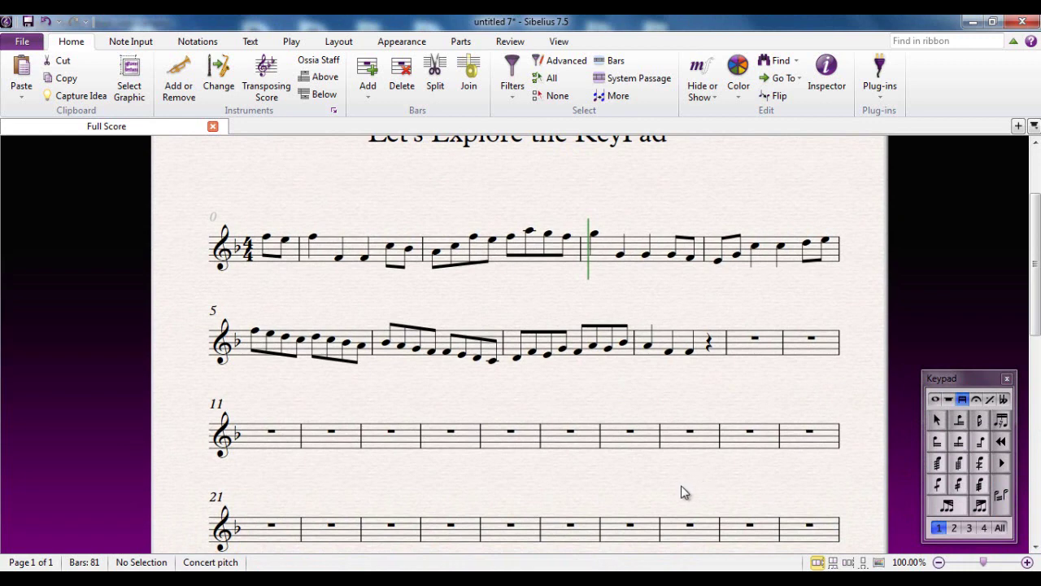
pyautogui.moveTo(444, 390); pyautogui.dragTo(461, 396)
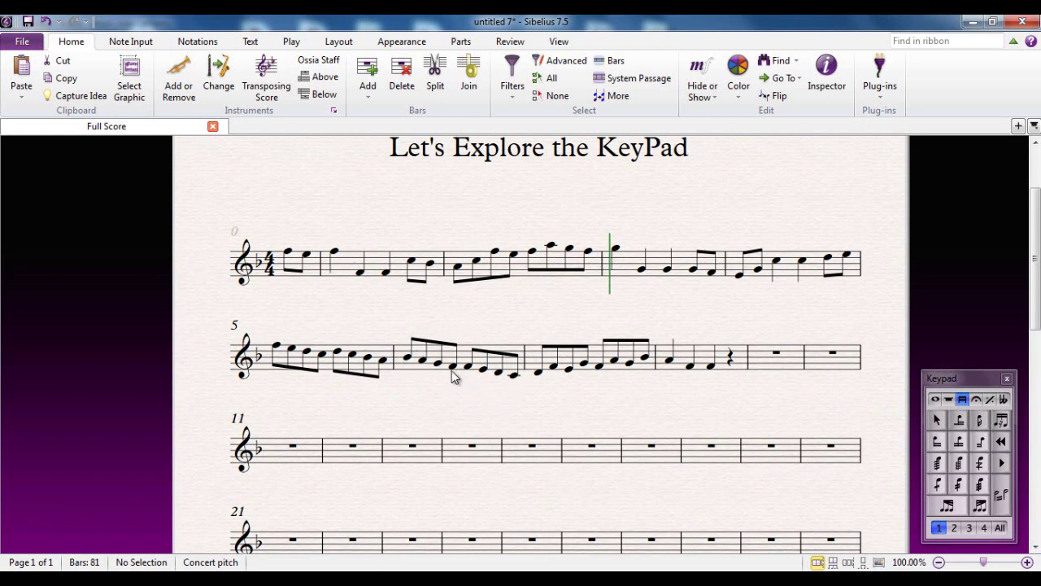
pyautogui.scroll(3, 452, 370)
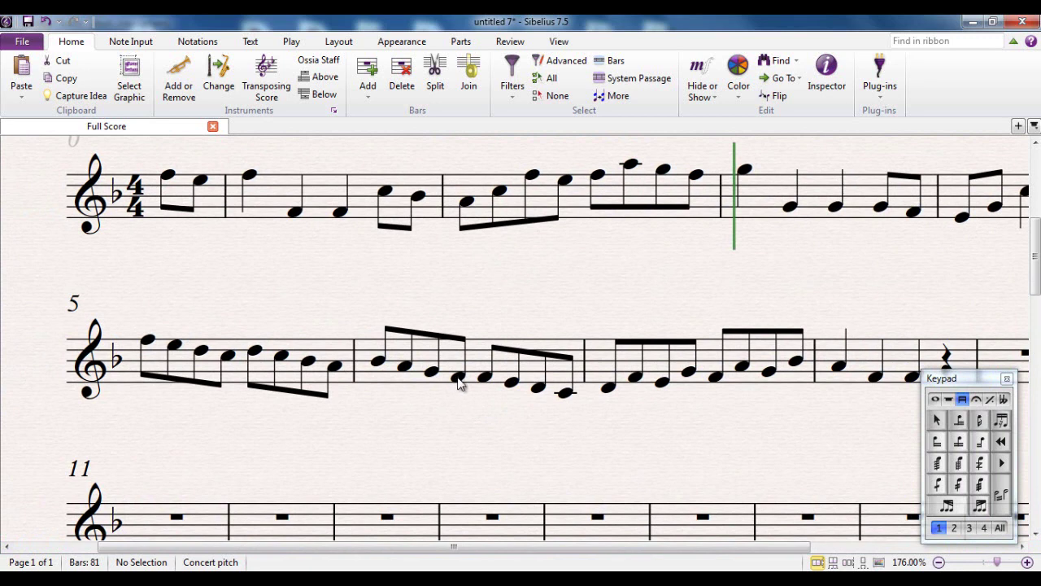
# Step: Start new beams at the F and the E in bar 6, giving 3+2+3 grouping
pyautogui.click(458, 381)
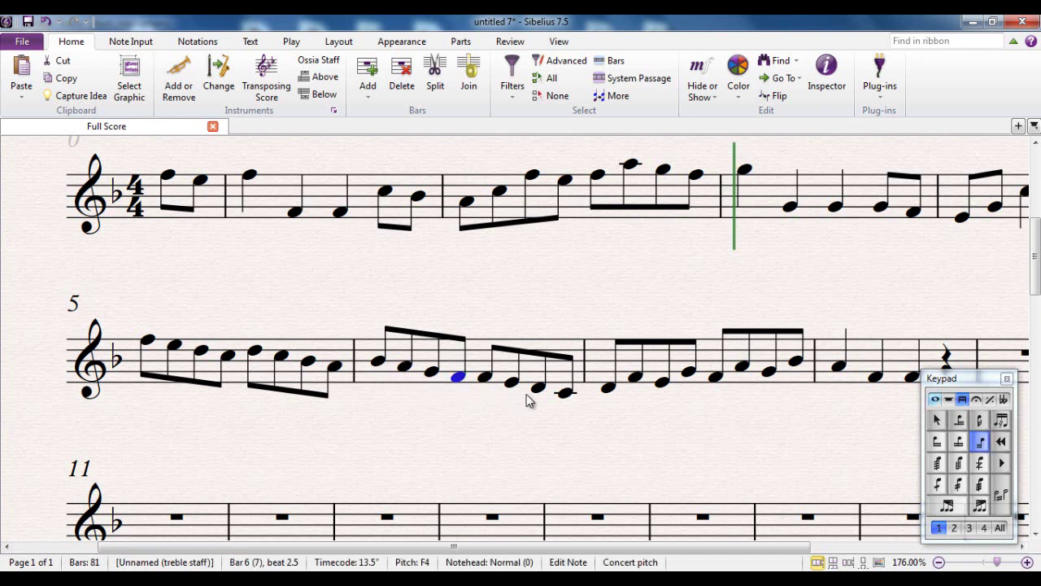
pyautogui.press('Escape')
pyautogui.click(459, 379)
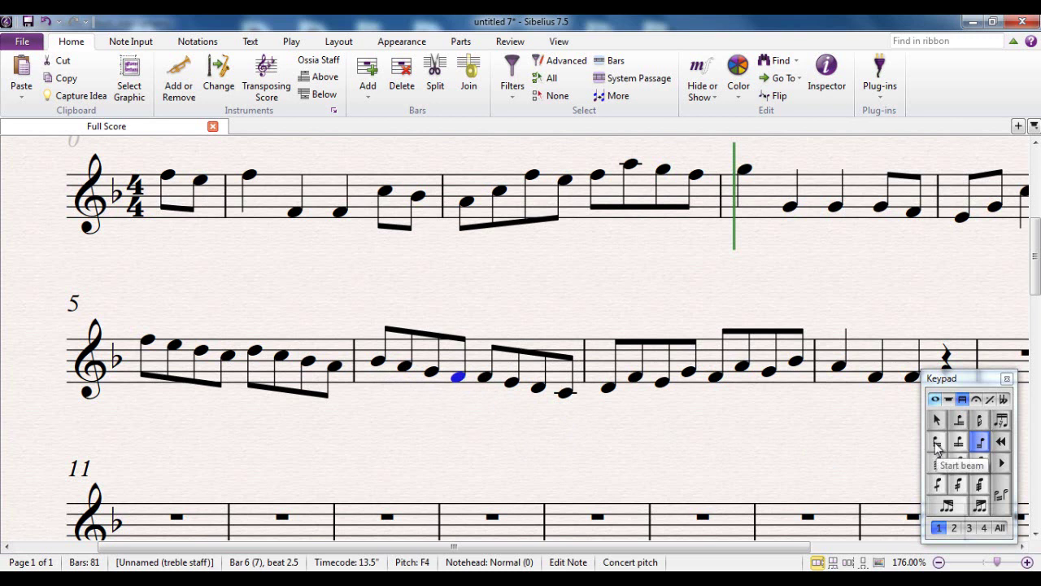
pyautogui.click(937, 443)
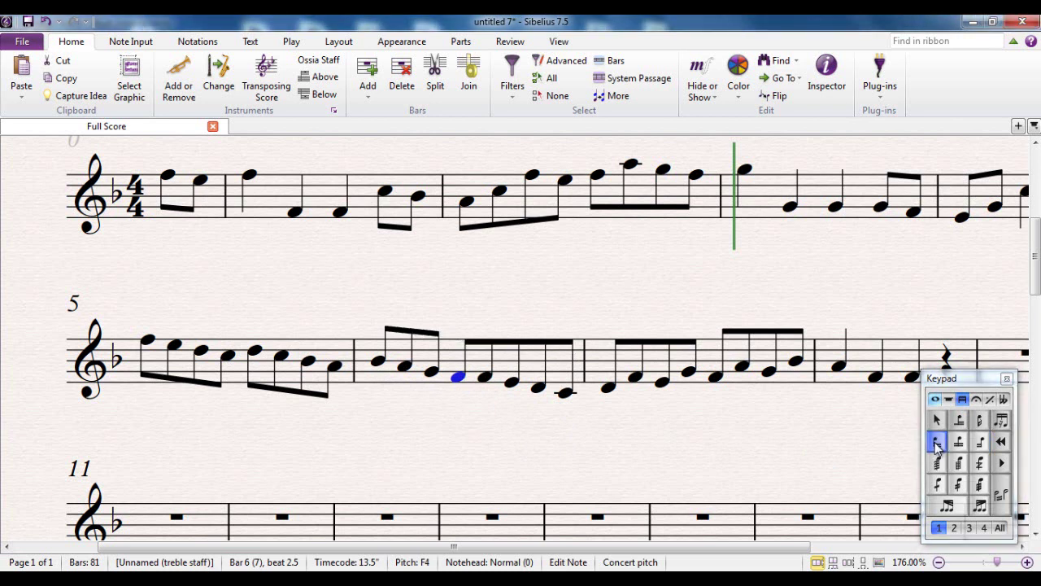
pyautogui.click(516, 419)
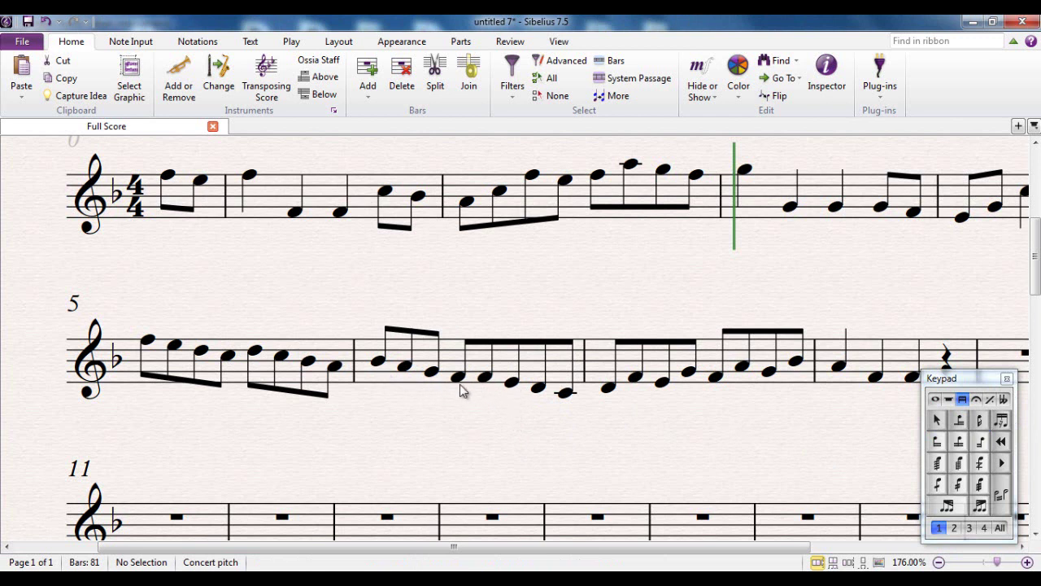
pyautogui.click(511, 383)
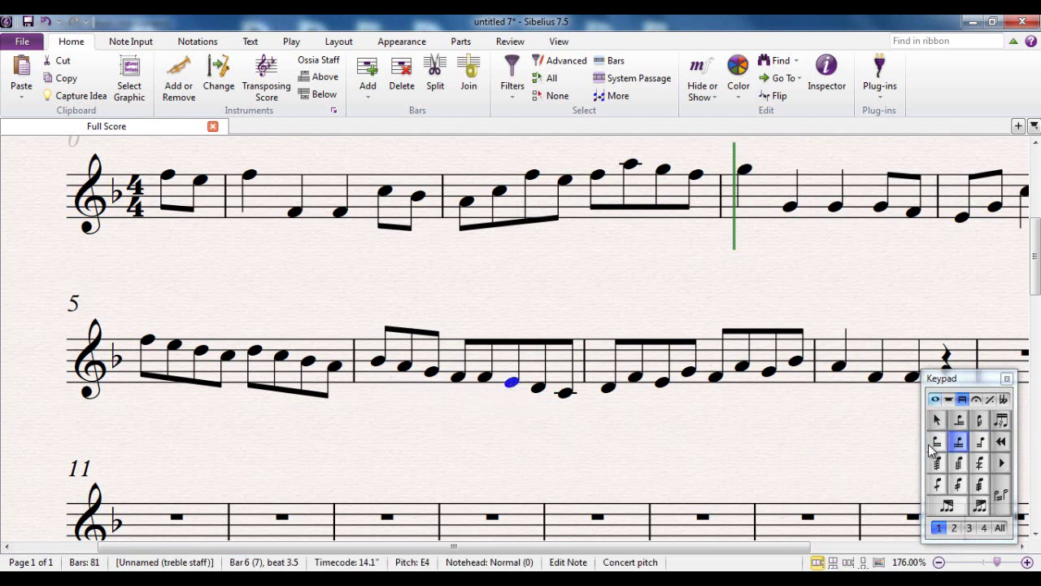
pyautogui.click(938, 442)
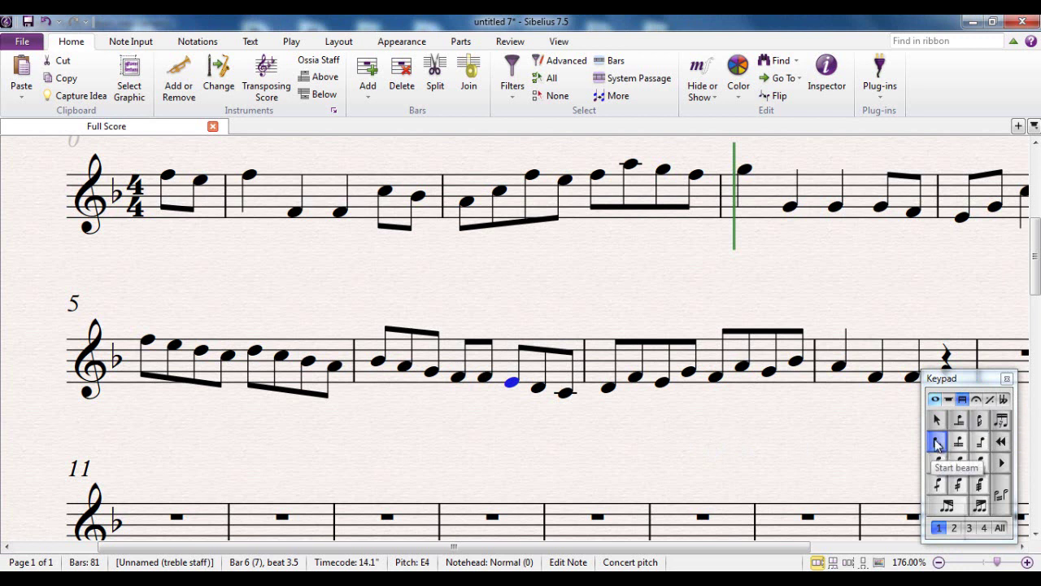
pyautogui.press('Escape')
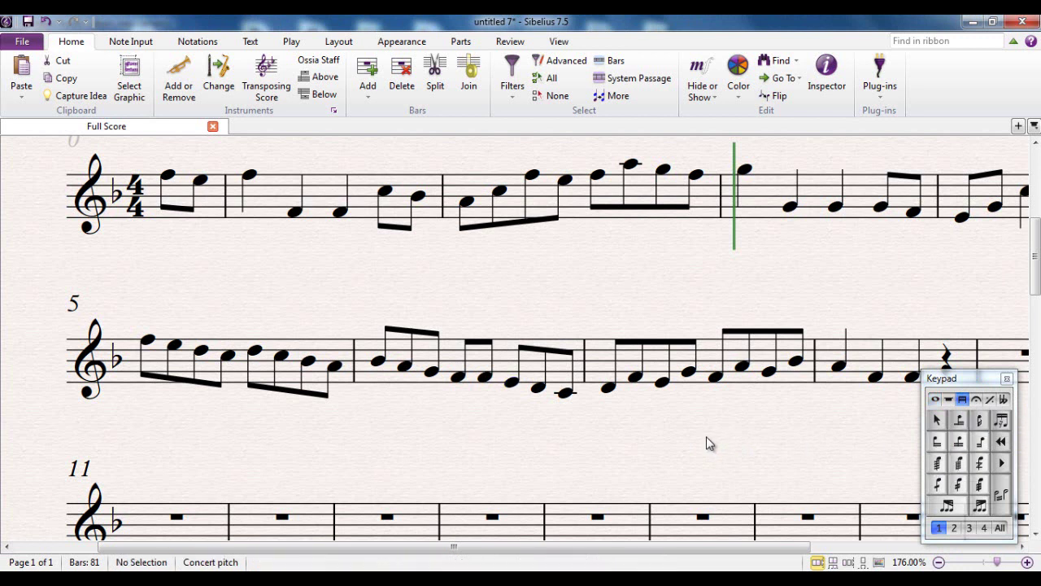
# Step: In bar 7, set the E to No beam and start a new beam at the following G
pyautogui.click(663, 383)
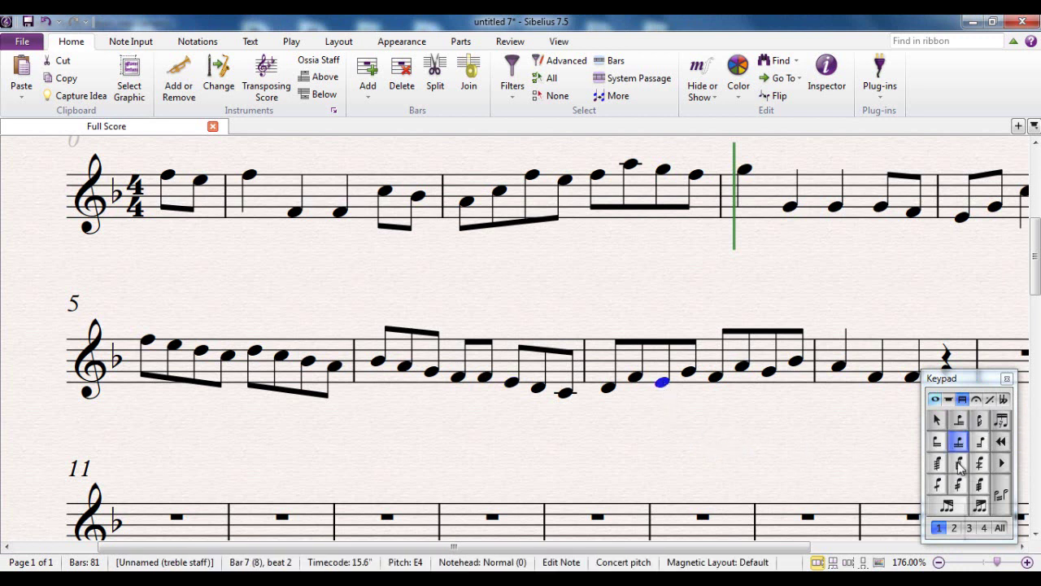
pyautogui.click(980, 421)
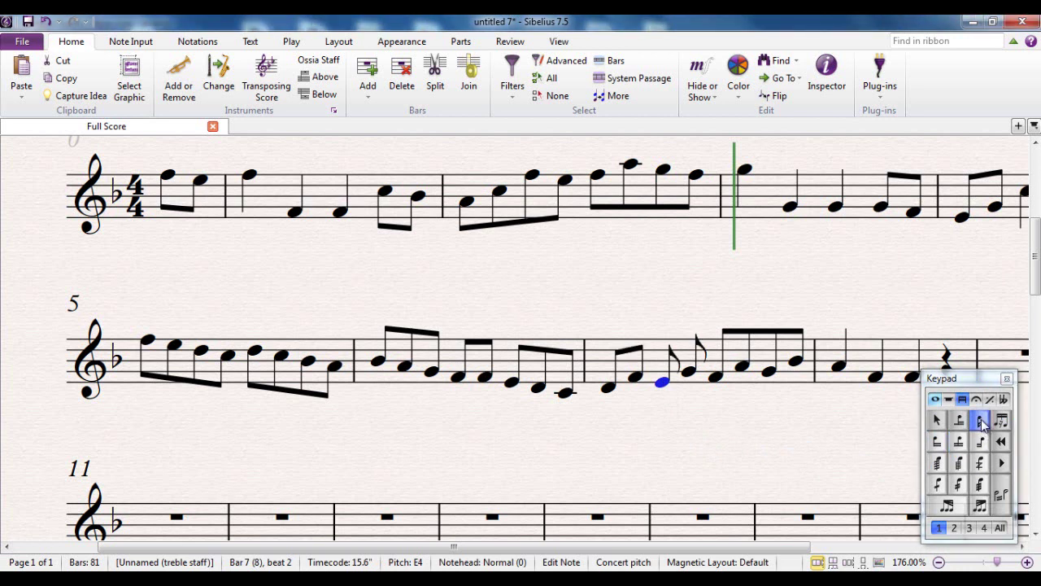
pyautogui.click(689, 373)
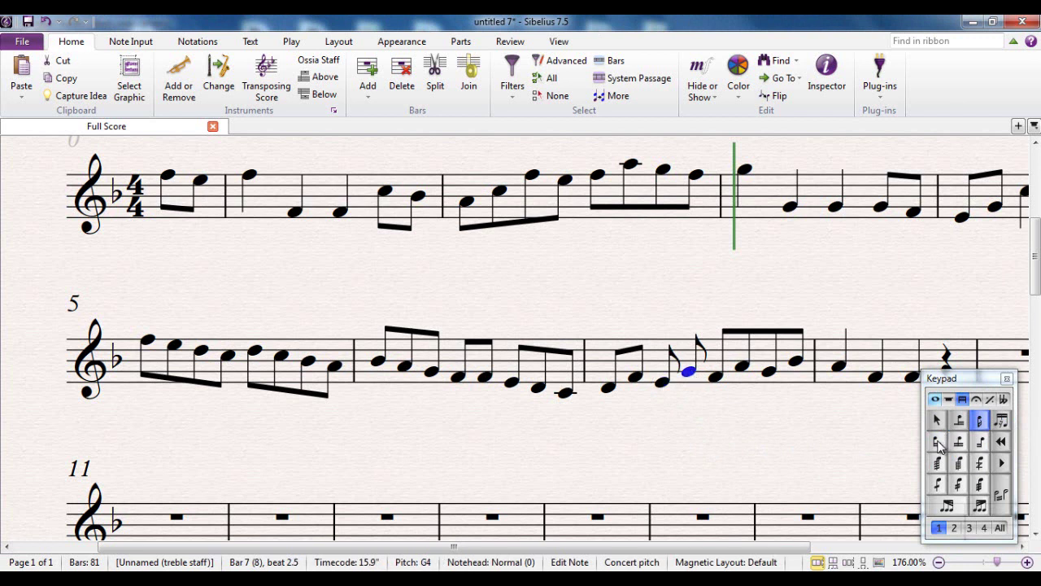
pyautogui.click(938, 442)
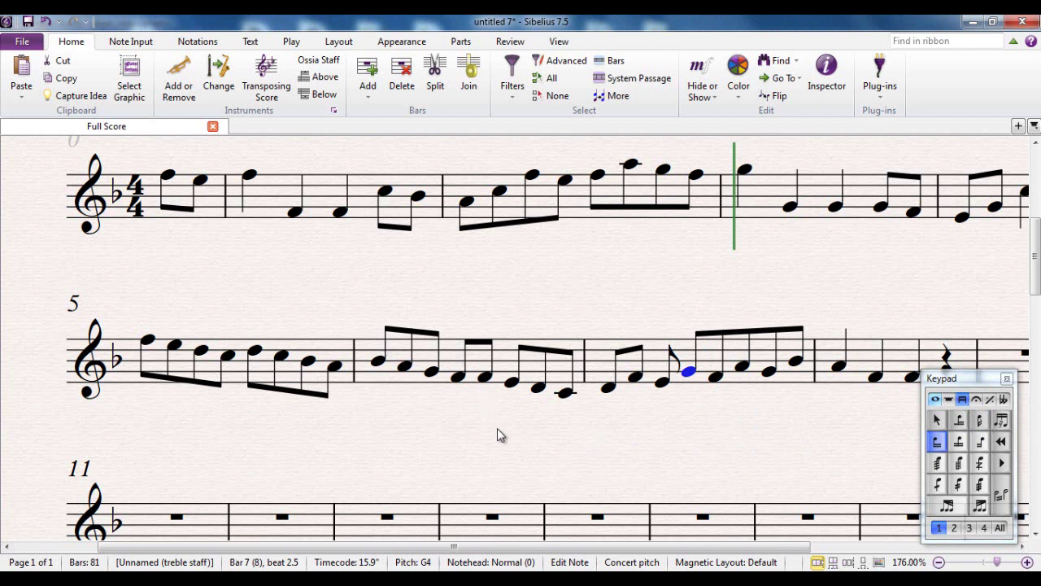
pyautogui.moveTo(498, 430); pyautogui.dragTo(496, 403)
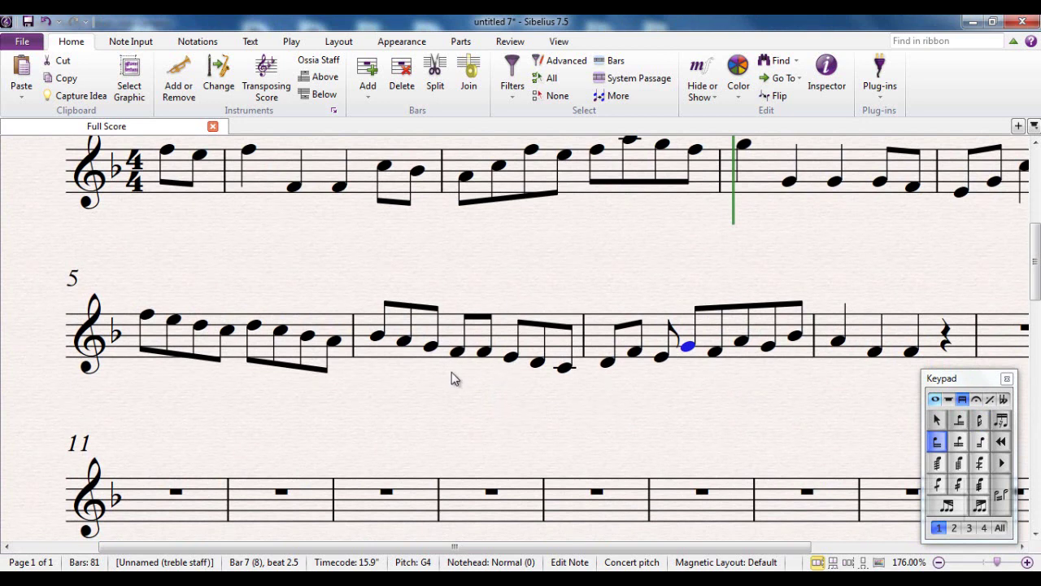
pyautogui.moveTo(480, 446); pyautogui.dragTo(480, 396)
pyautogui.press('Escape')
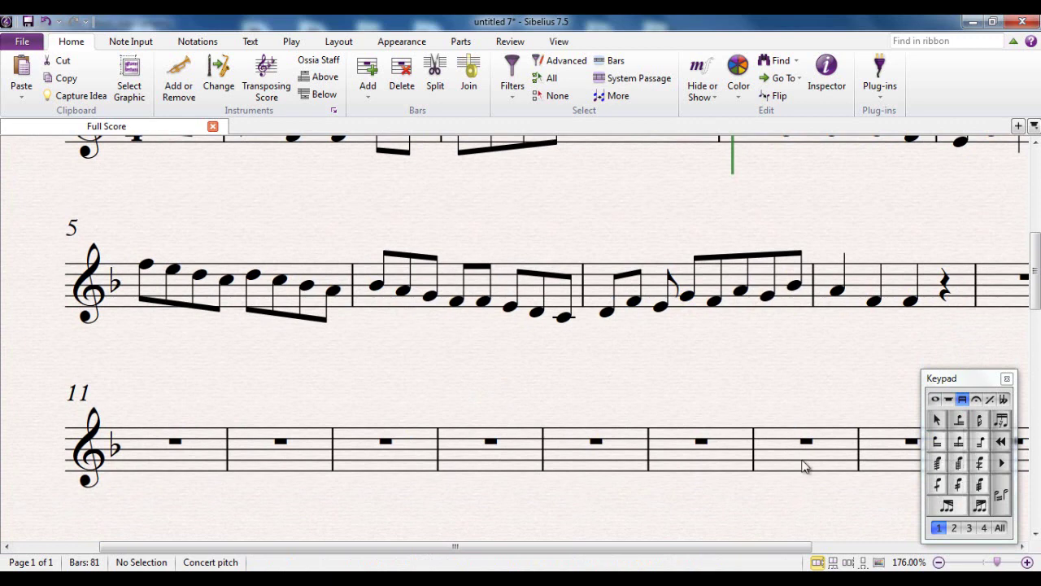
# Step: Enter a half note C5 at the start of bar 14
pyautogui.moveTo(459, 493); pyautogui.dragTo(426, 418)
pyautogui.click(936, 400)
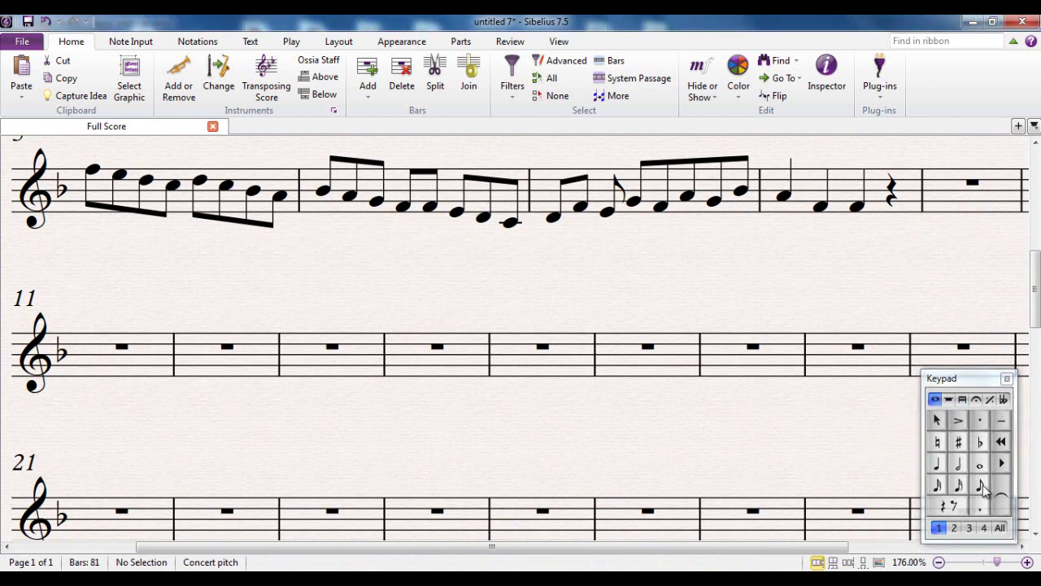
pyautogui.click(955, 464)
pyautogui.click(396, 352)
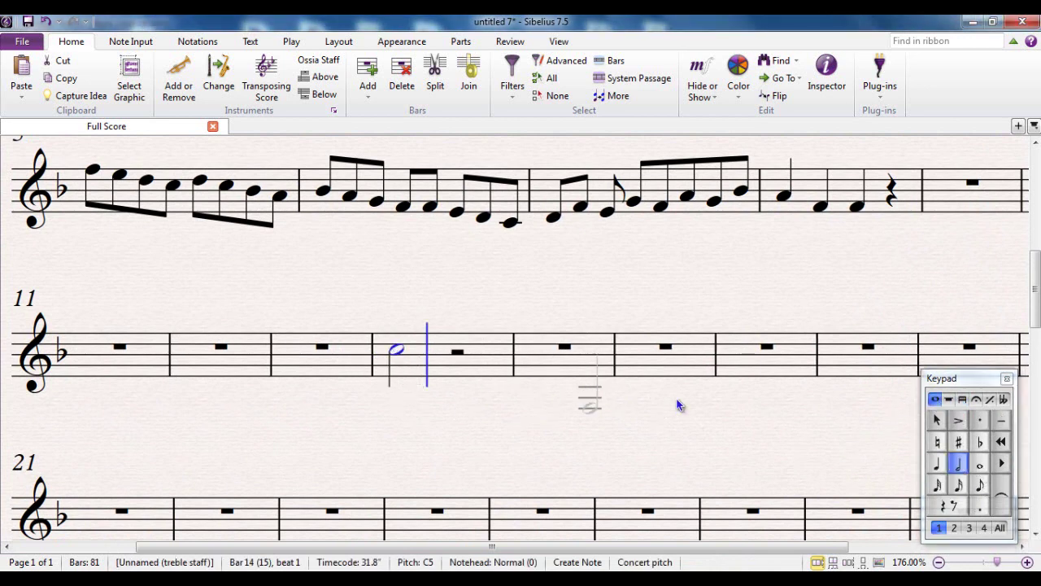
pyautogui.press('Escape')
pyautogui.press('Escape')
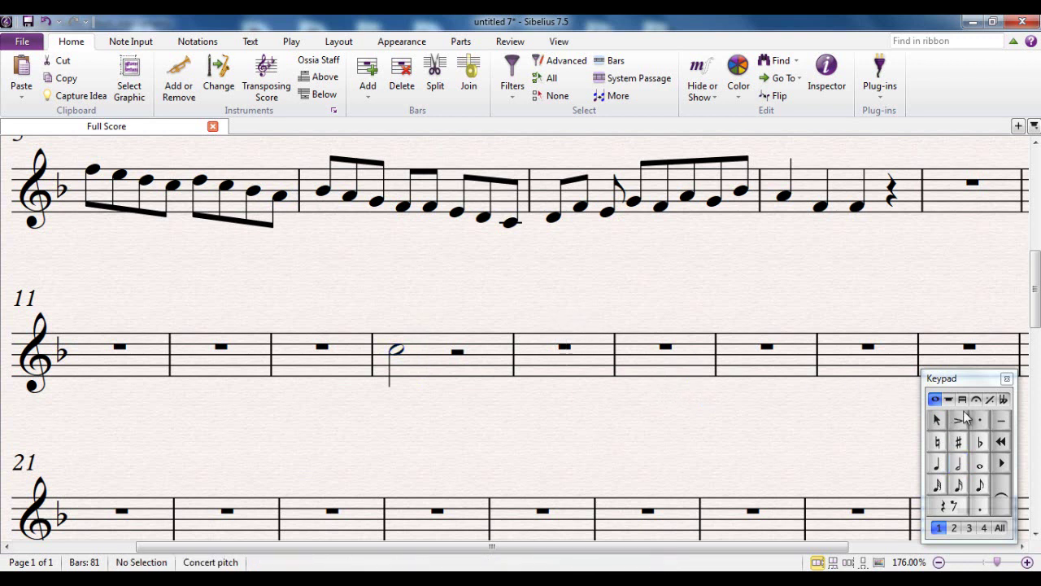
# Step: Add a three-stroke tremolo to the bar 14 half note and play it back
pyautogui.click(962, 400)
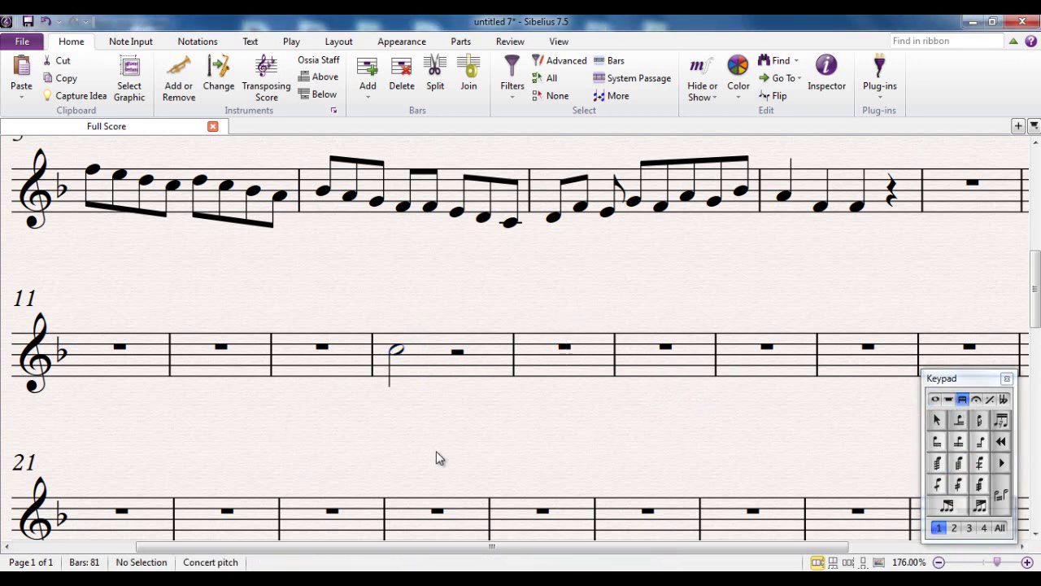
pyautogui.click(397, 352)
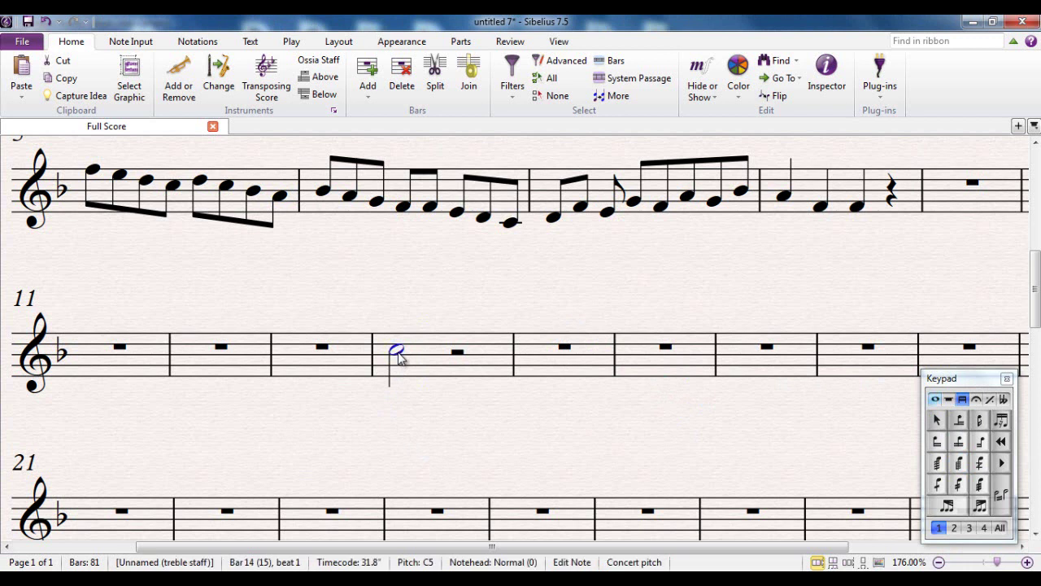
pyautogui.click(980, 485)
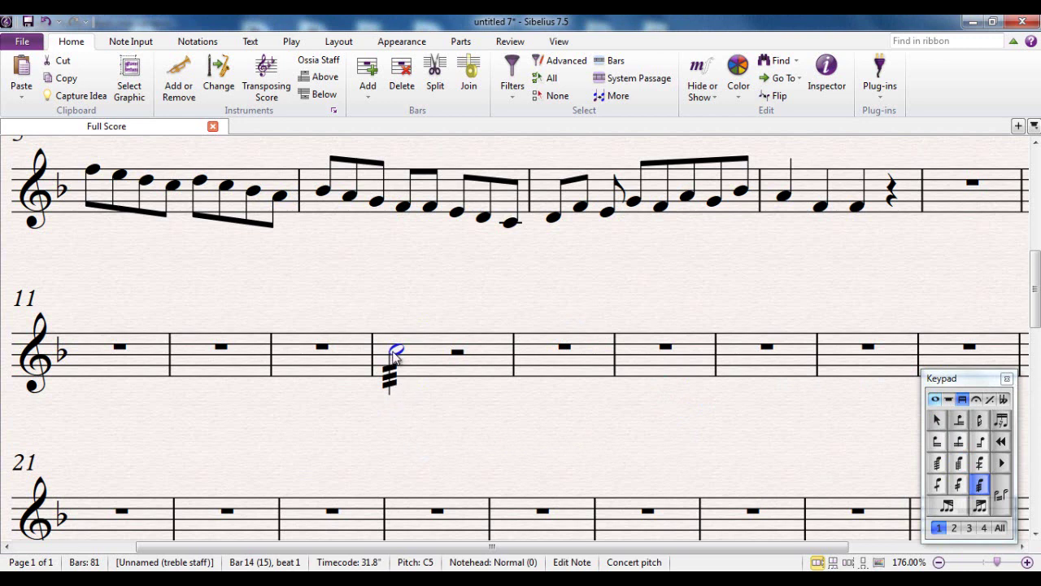
pyautogui.press('p')
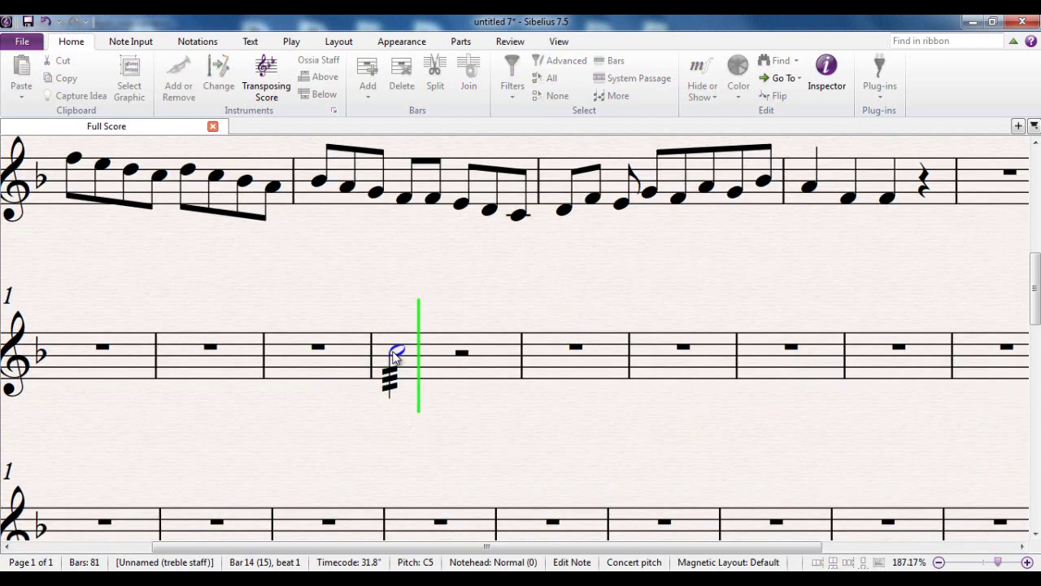
pyautogui.press('Escape')
pyautogui.click(424, 403)
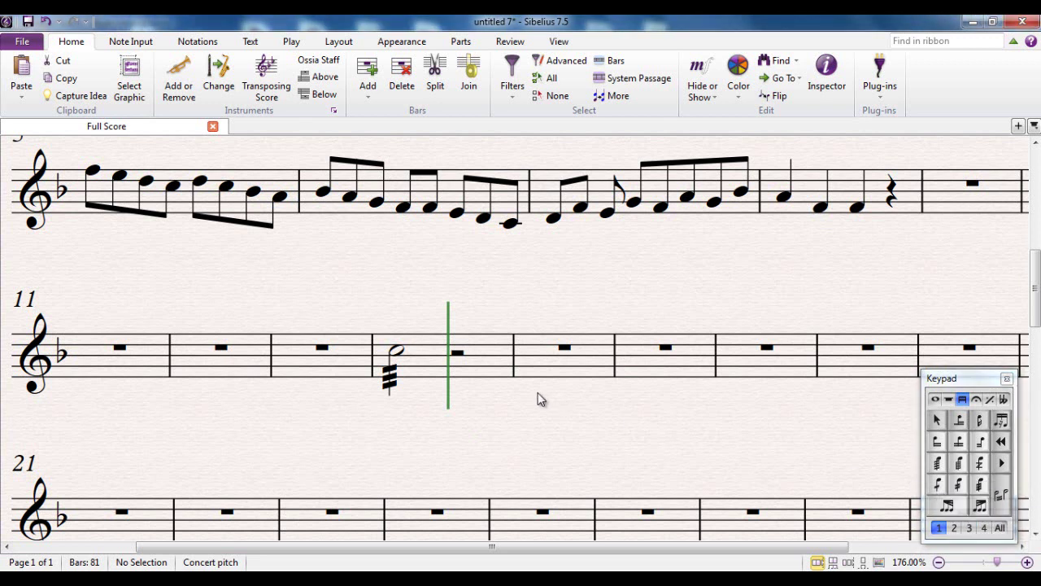
# Step: Try one-stroke, two-stroke and denser tremolos on the half note, playing back each
pyautogui.click(400, 354)
pyautogui.press('KP_1')
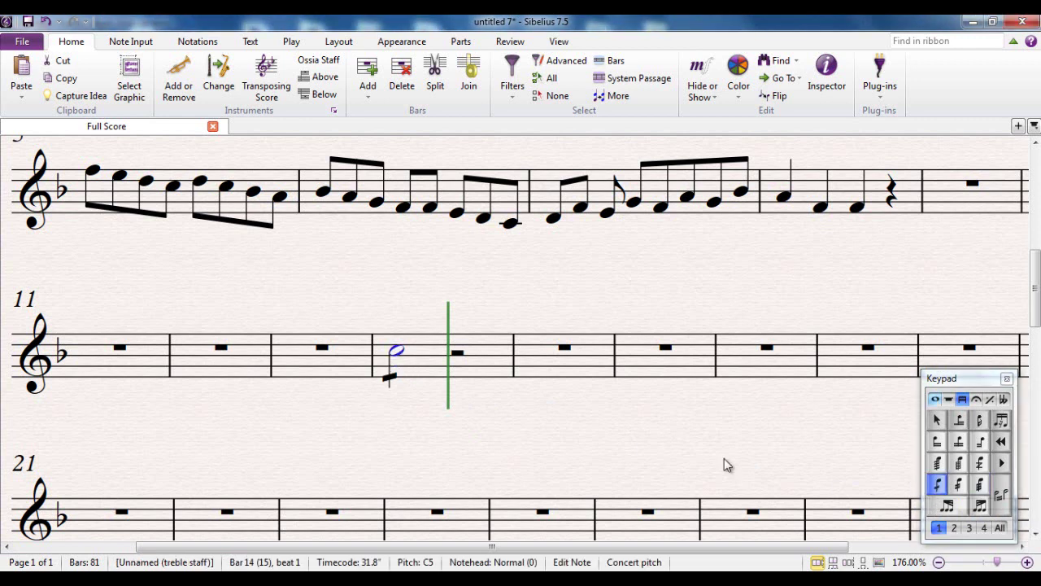
pyautogui.press('p')
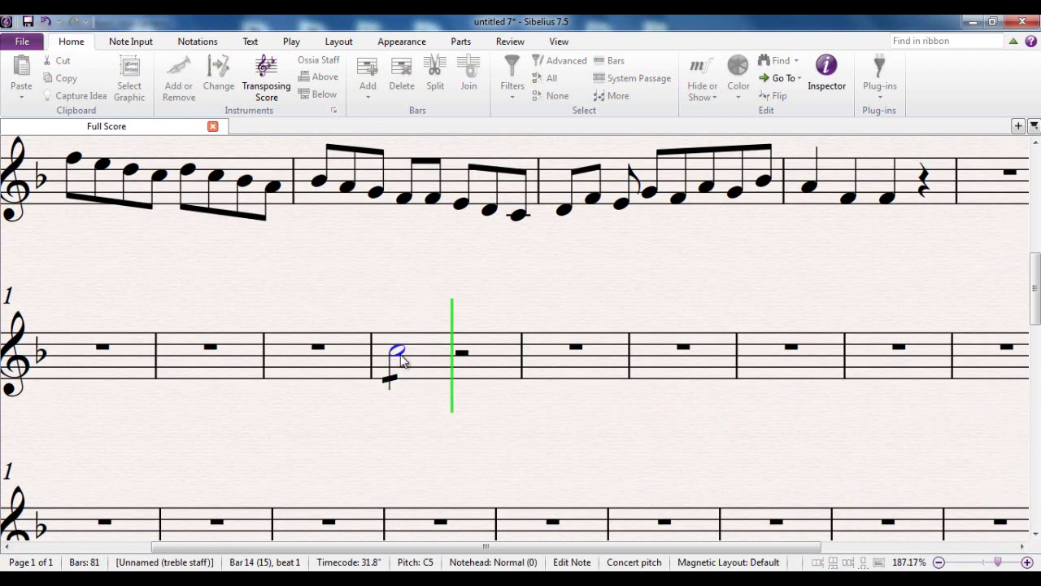
pyautogui.press('Escape')
pyautogui.press('KP_2')
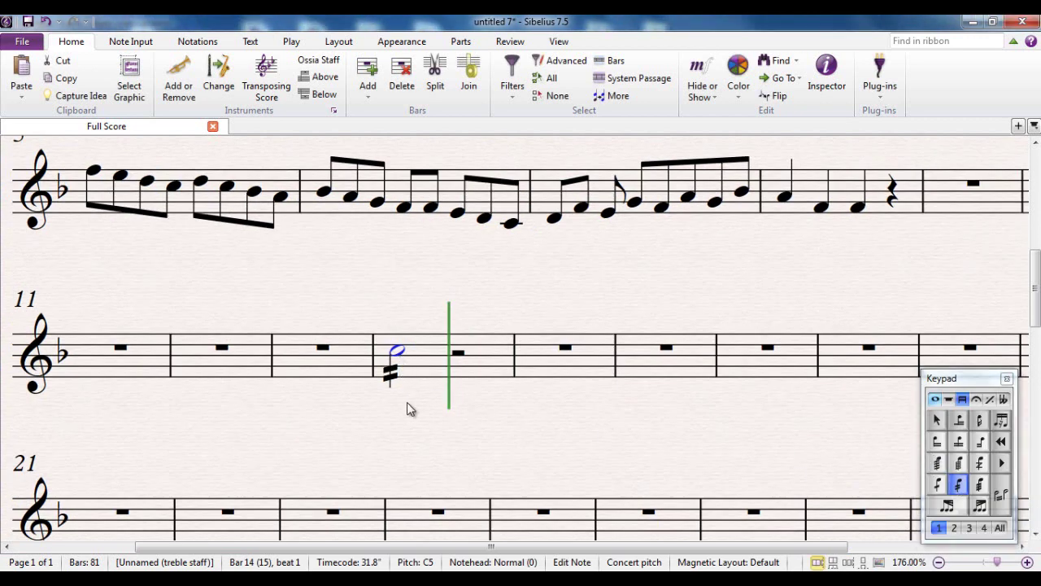
pyautogui.press('p')
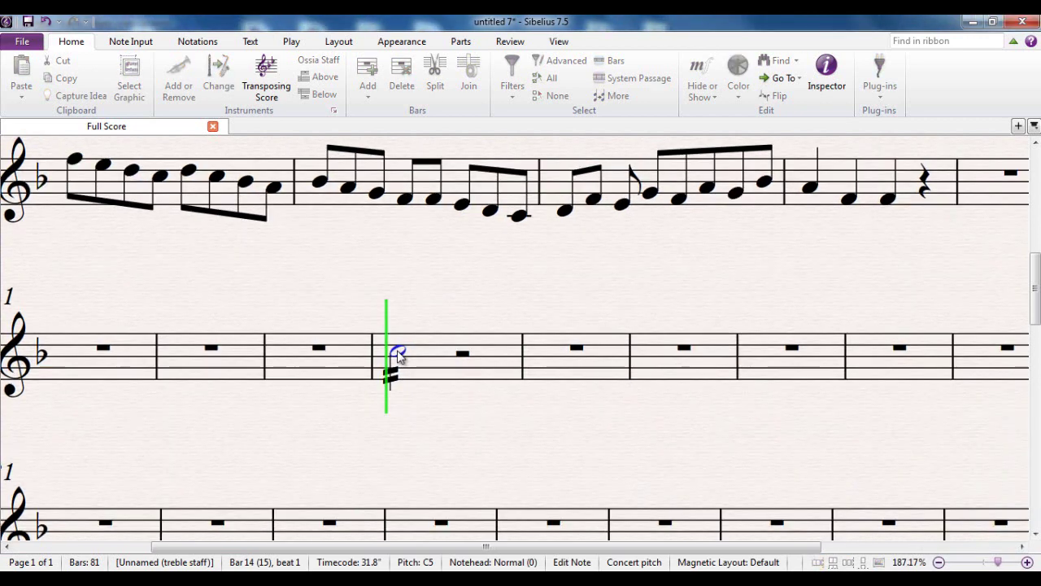
pyautogui.press('Escape')
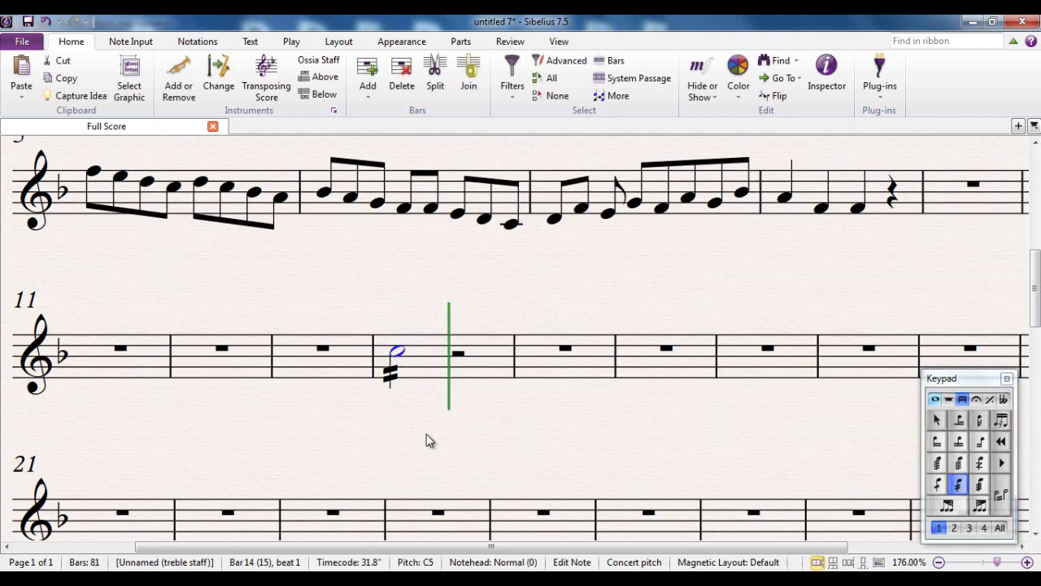
pyautogui.click(960, 465)
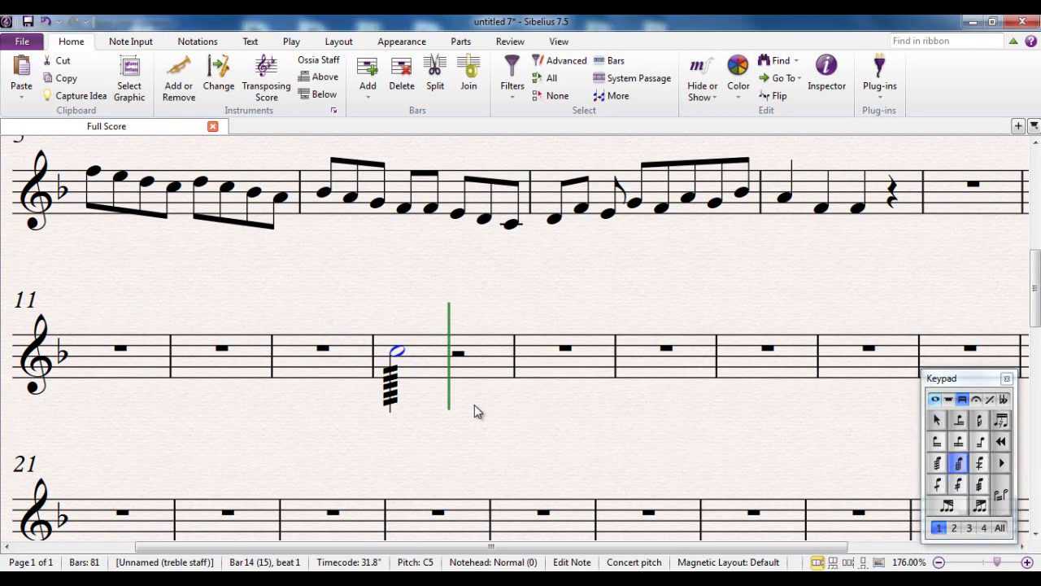
pyautogui.press('p')
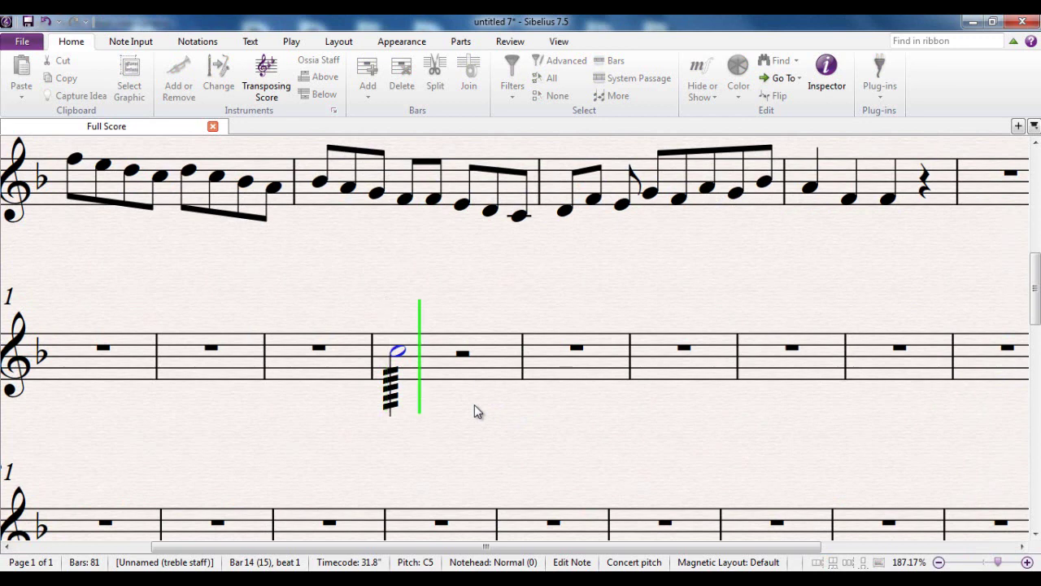
pyautogui.press('Escape')
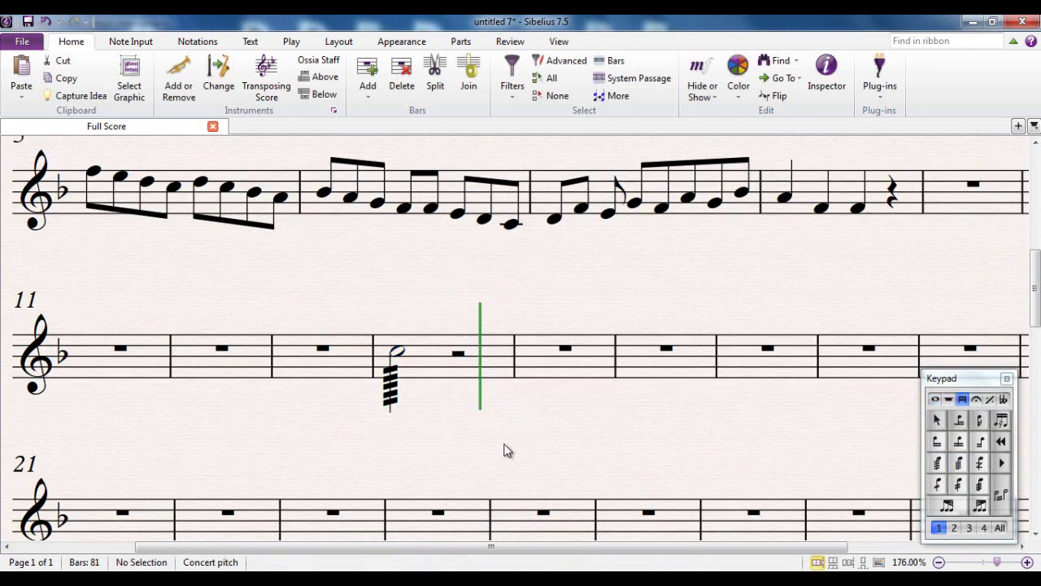
# Step: Remove the tremolo from the bar 14 C and add a half note E5 after it
pyautogui.click(398, 351)
pyautogui.click(958, 465)
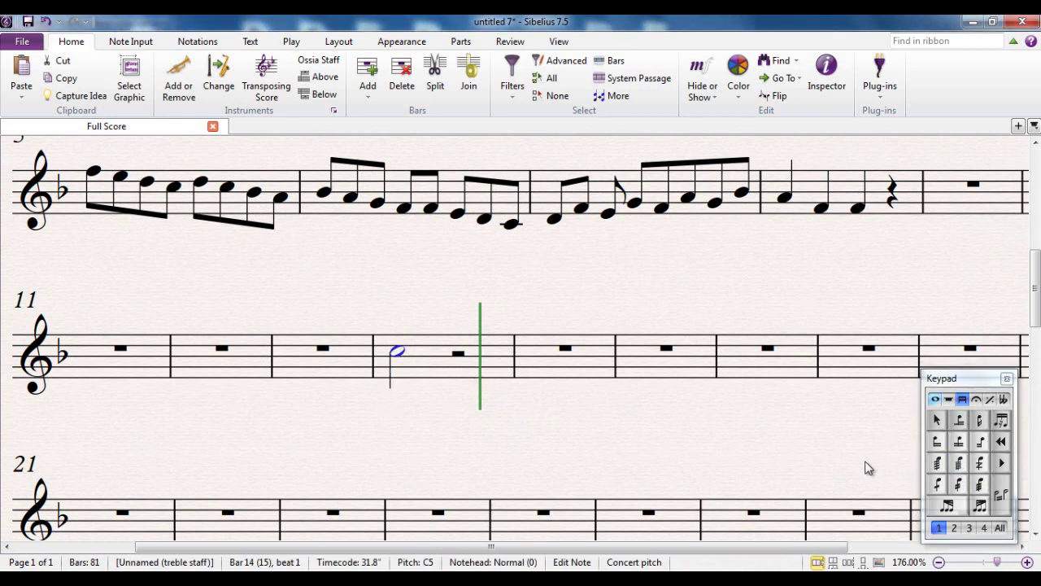
pyautogui.press('Escape')
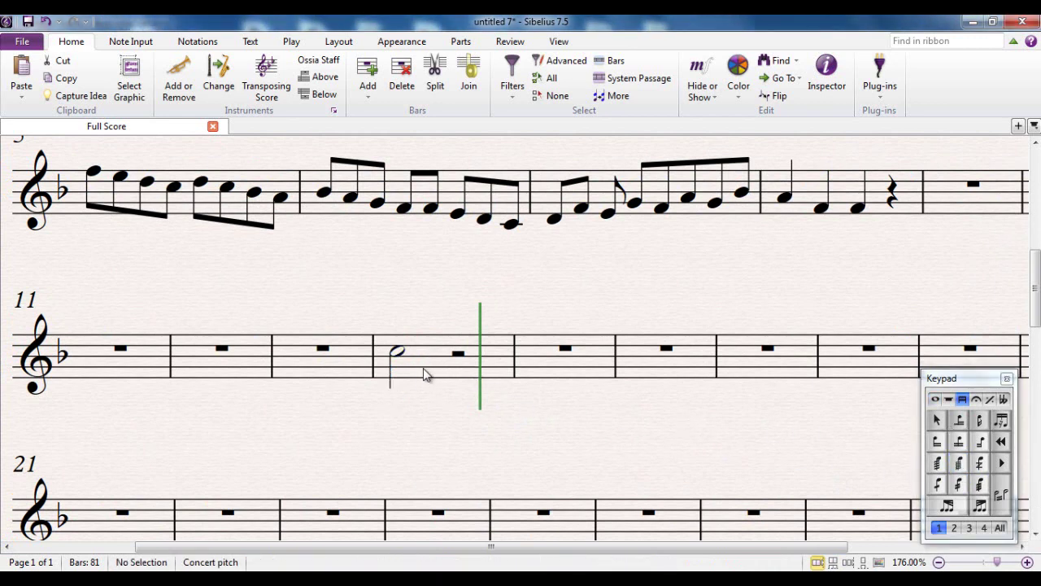
pyautogui.click(399, 353)
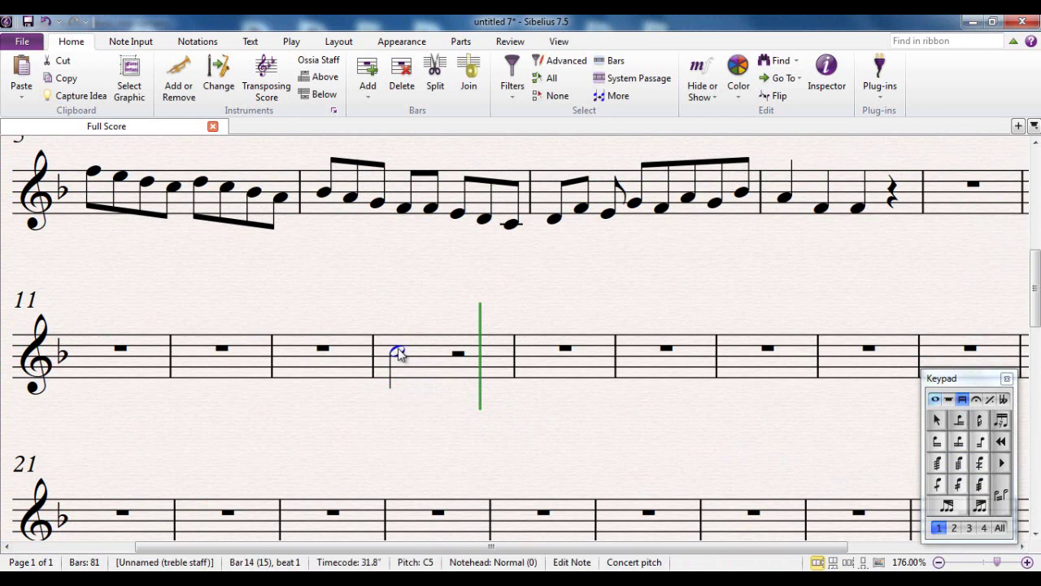
pyautogui.press('n')
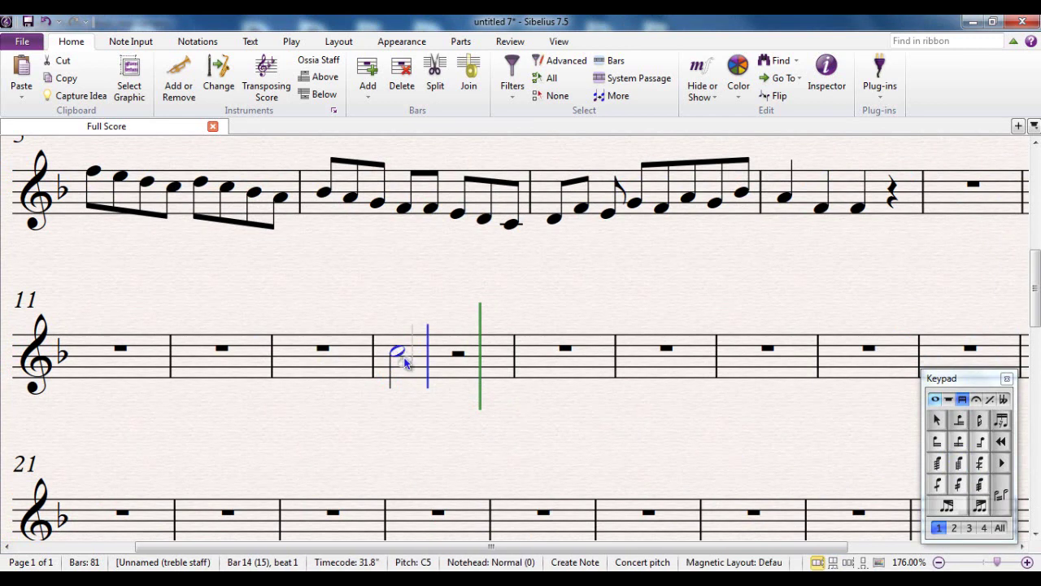
pyautogui.press('e')
pyautogui.press('Escape')
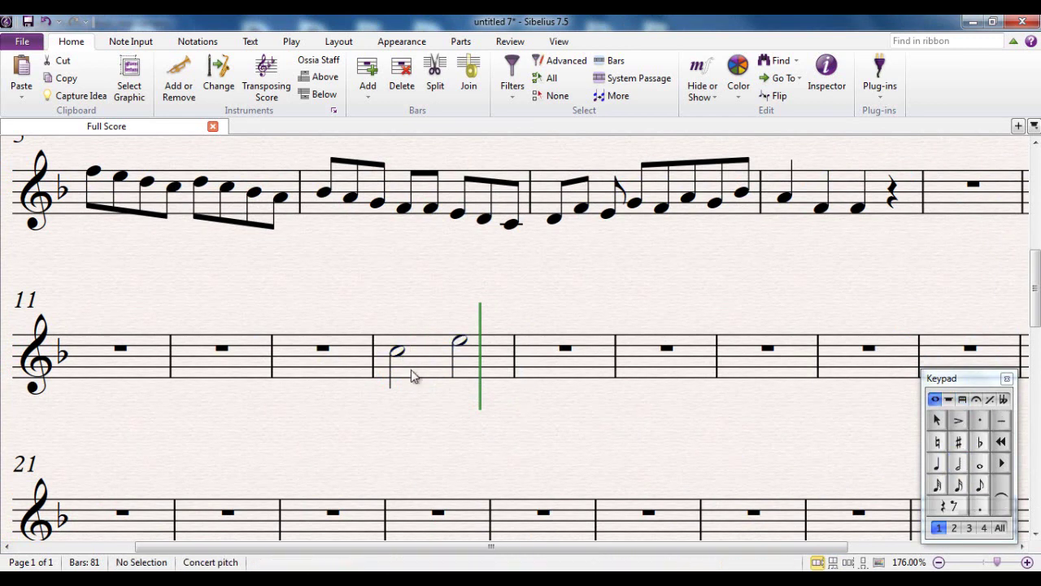
# Step: Join the two bar 14 notes with a three-stroke two-note tremolo and play it back
pyautogui.click(398, 353)
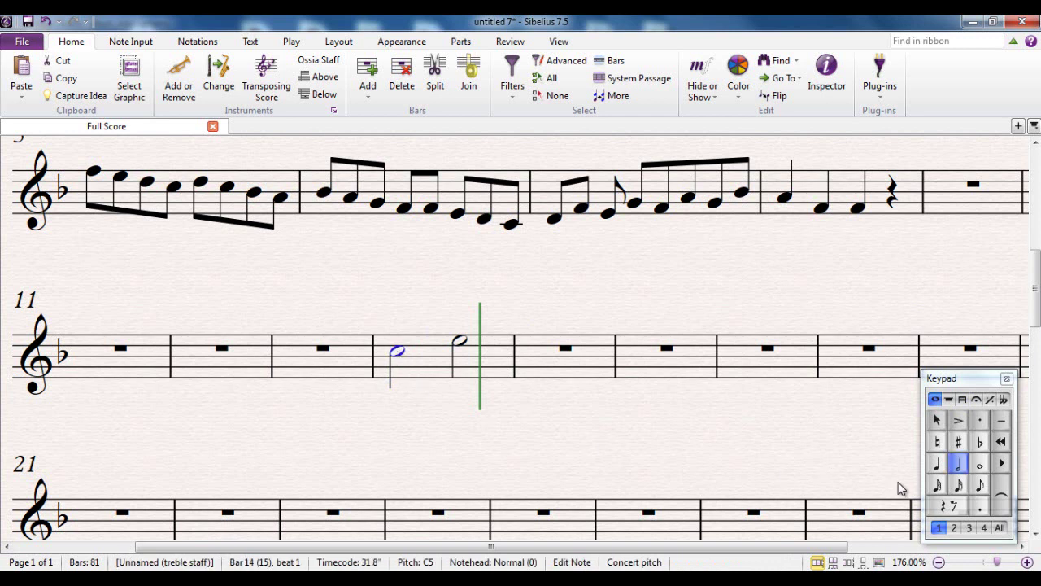
pyautogui.click(962, 399)
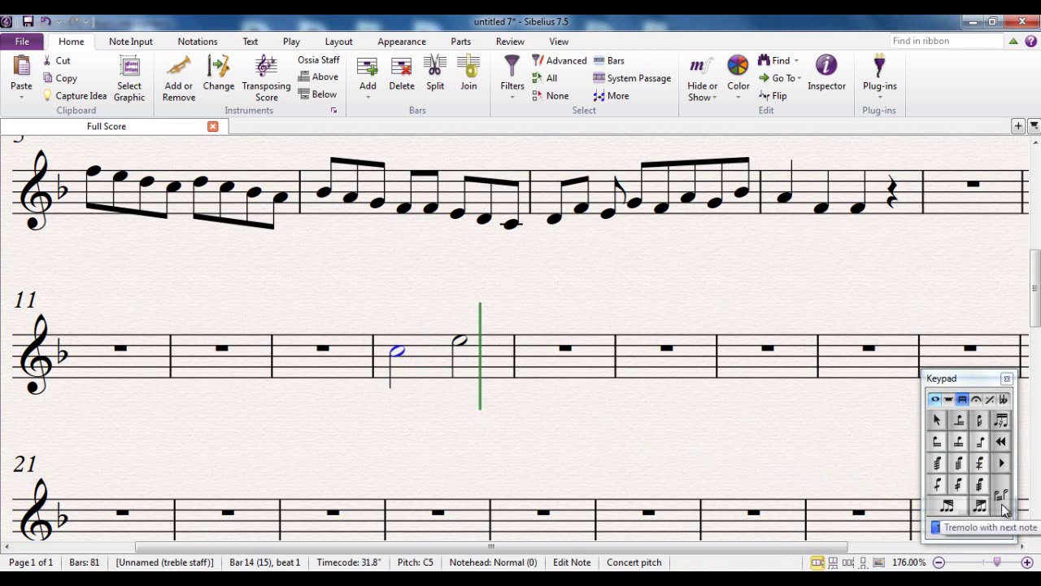
pyautogui.click(1005, 509)
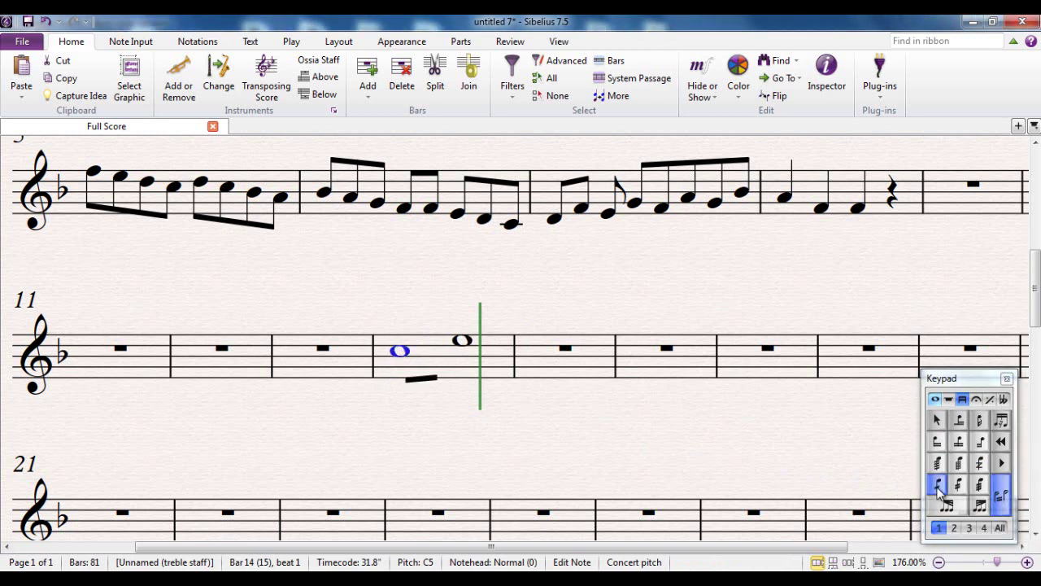
pyautogui.click(980, 484)
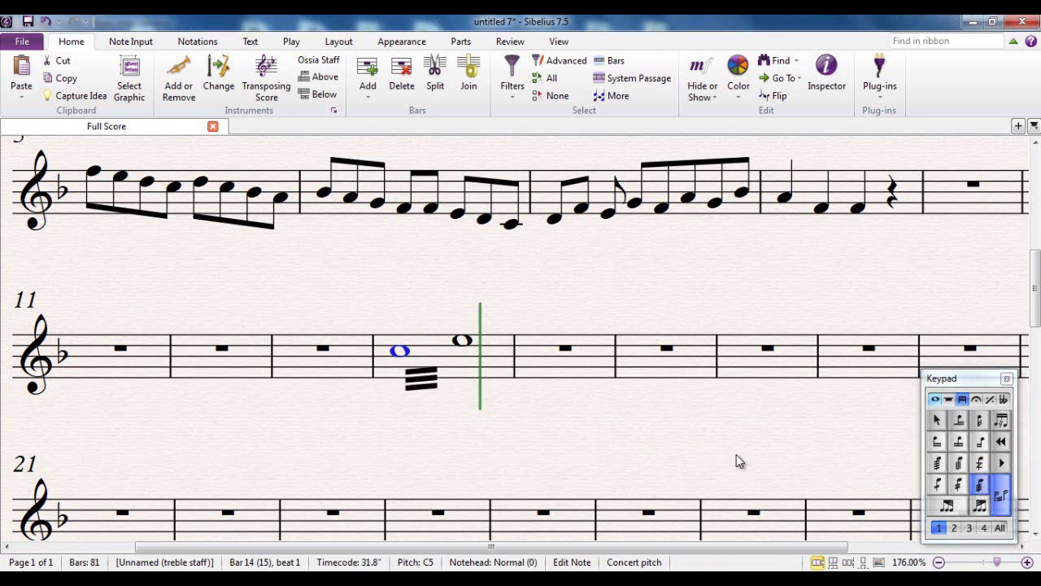
pyautogui.scroll(1, 736, 462)
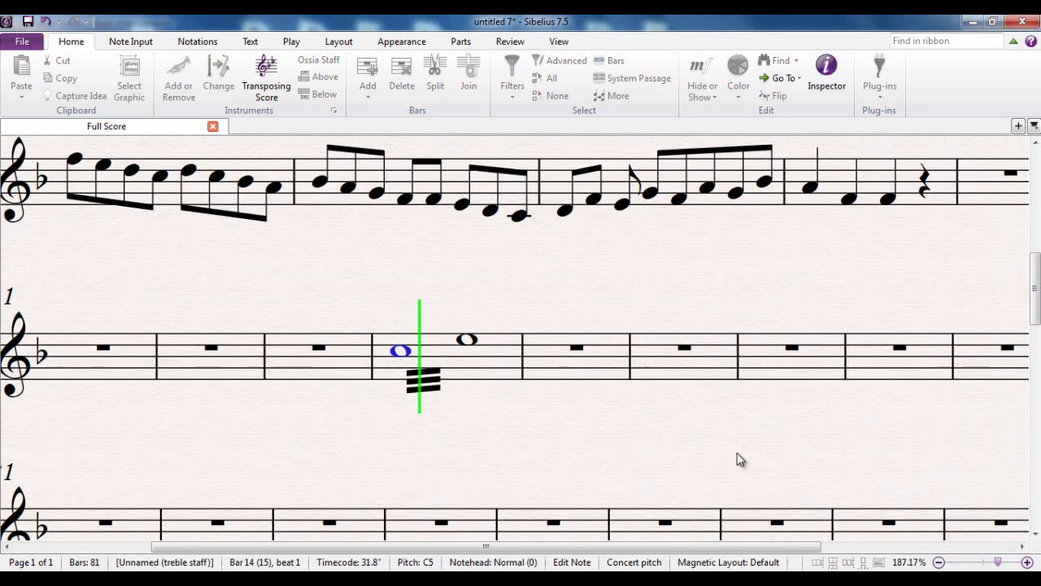
pyautogui.press('Escape')
pyautogui.scroll(-1, 594, 461)
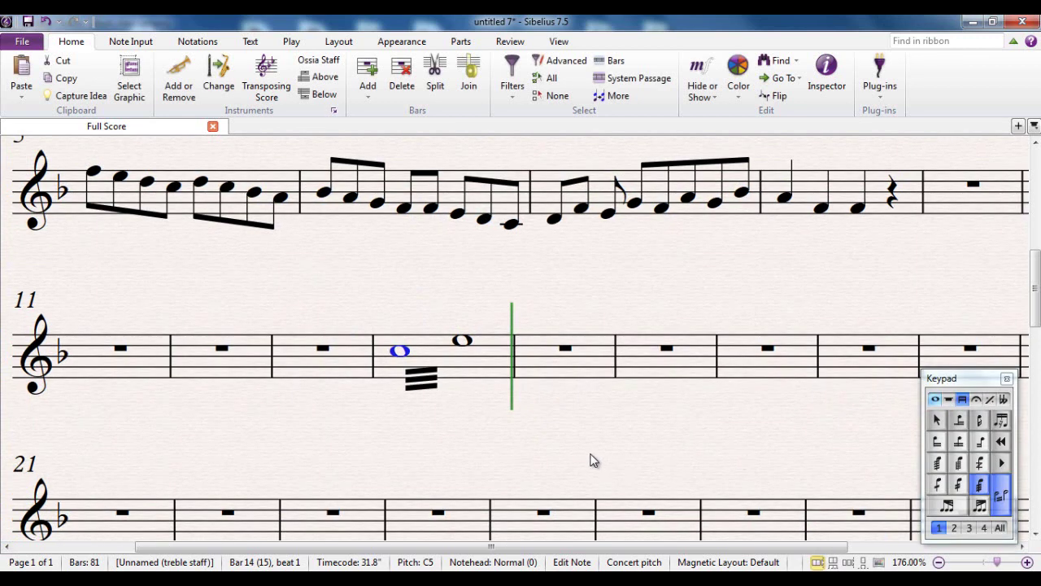
pyautogui.press('Escape')
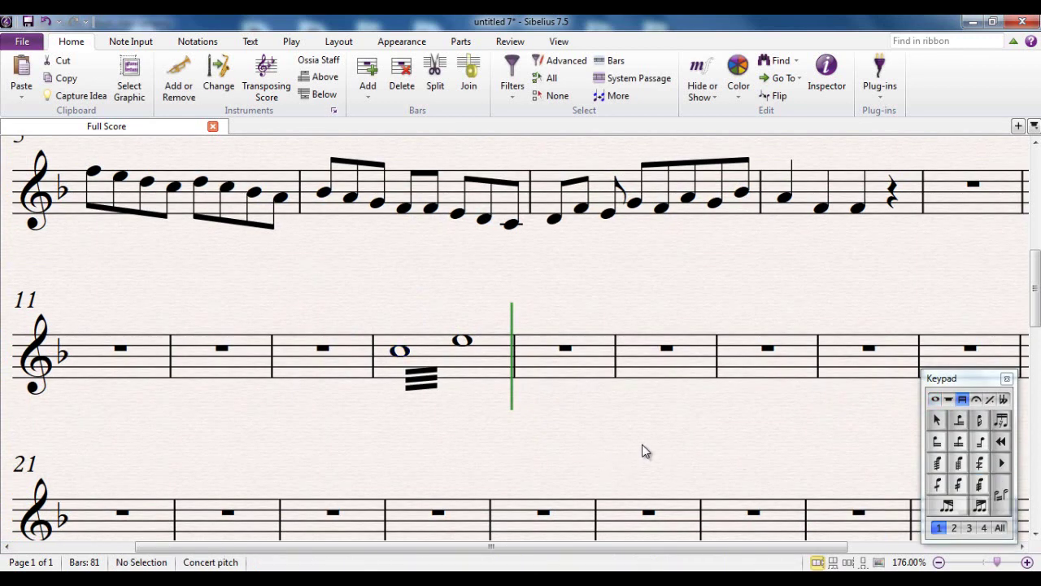
# Step: Pan back toward the earlier systems and show the Keypad's articulations layout
pyautogui.moveTo(640, 444); pyautogui.dragTo(588, 444)
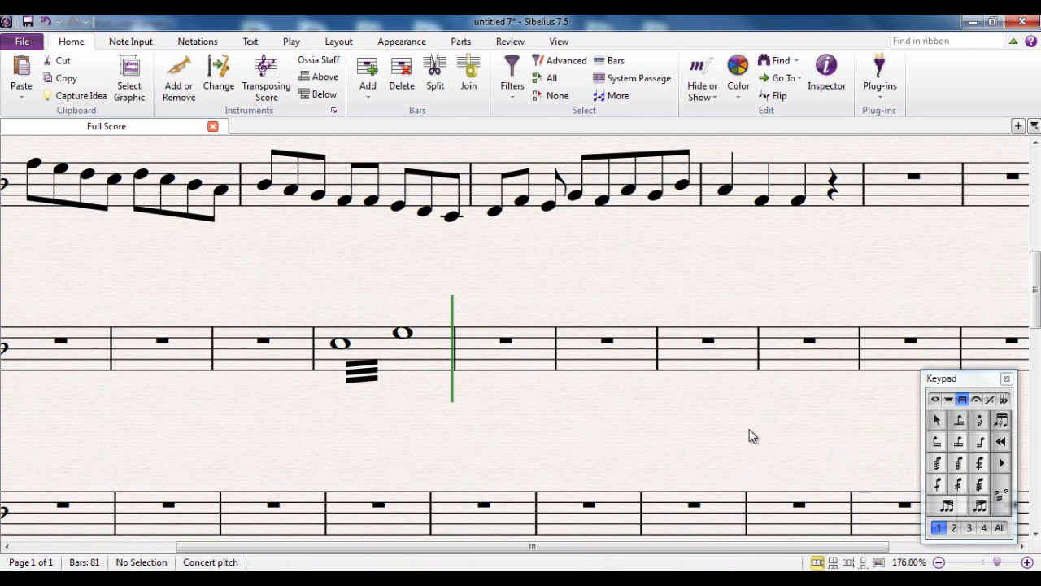
pyautogui.moveTo(753, 436); pyautogui.dragTo(737, 531)
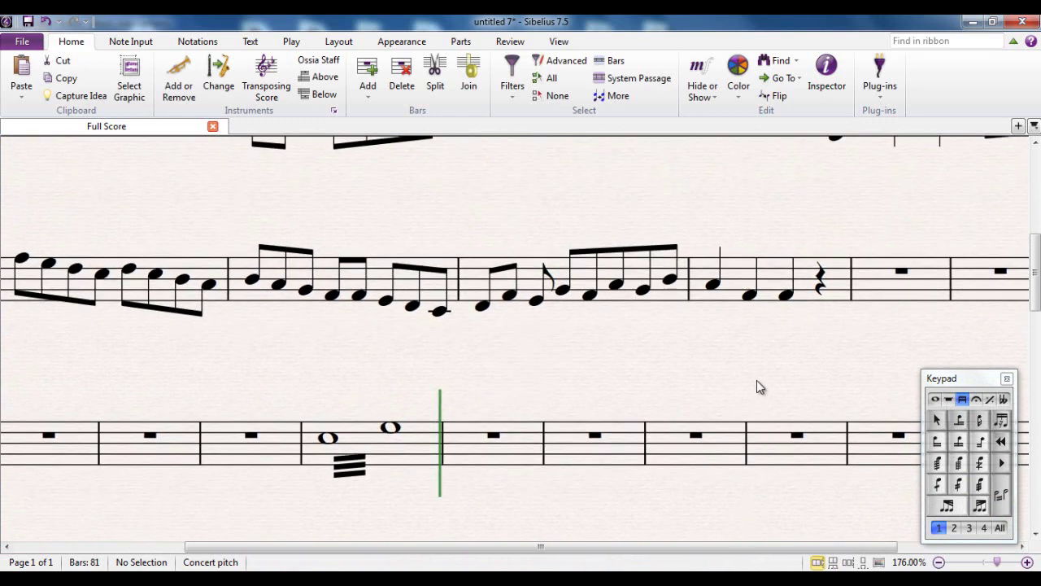
pyautogui.scroll(2, 757, 386)
pyautogui.click(976, 399)
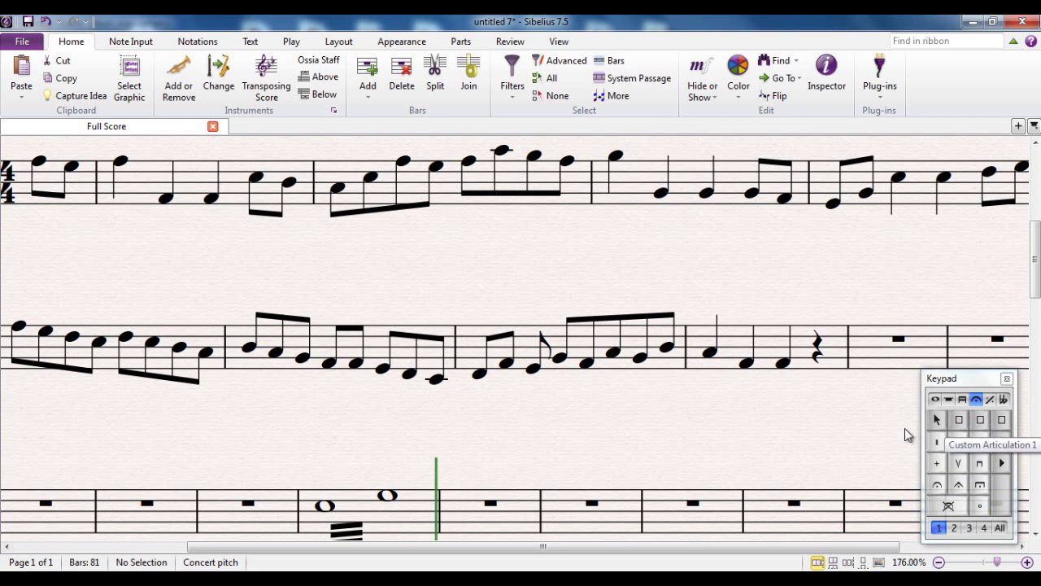
# Step: Step through the jazz articulations layout to the Keypad's accidentals layout
pyautogui.click(991, 399)
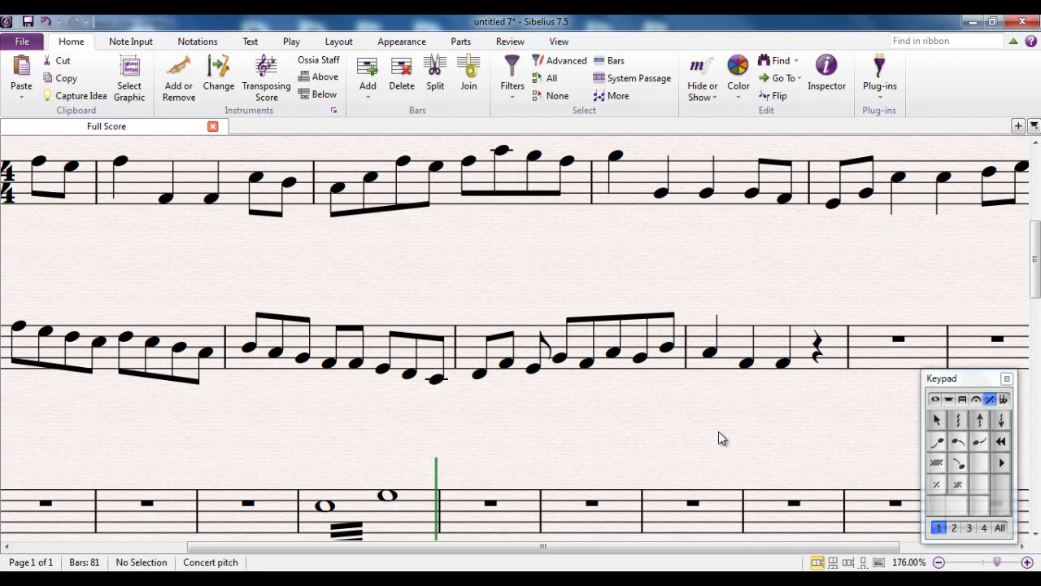
pyautogui.click(1004, 399)
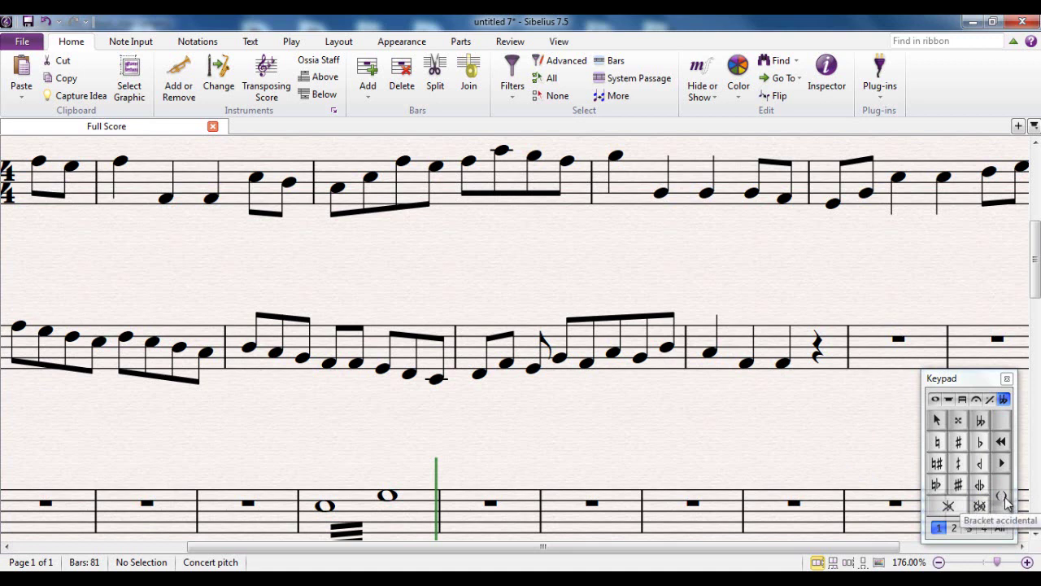
# Step: Give the B♭ near the end of bar 5 a bracketed flat
pyautogui.moveTo(450, 431); pyautogui.dragTo(657, 435)
pyautogui.click(388, 355)
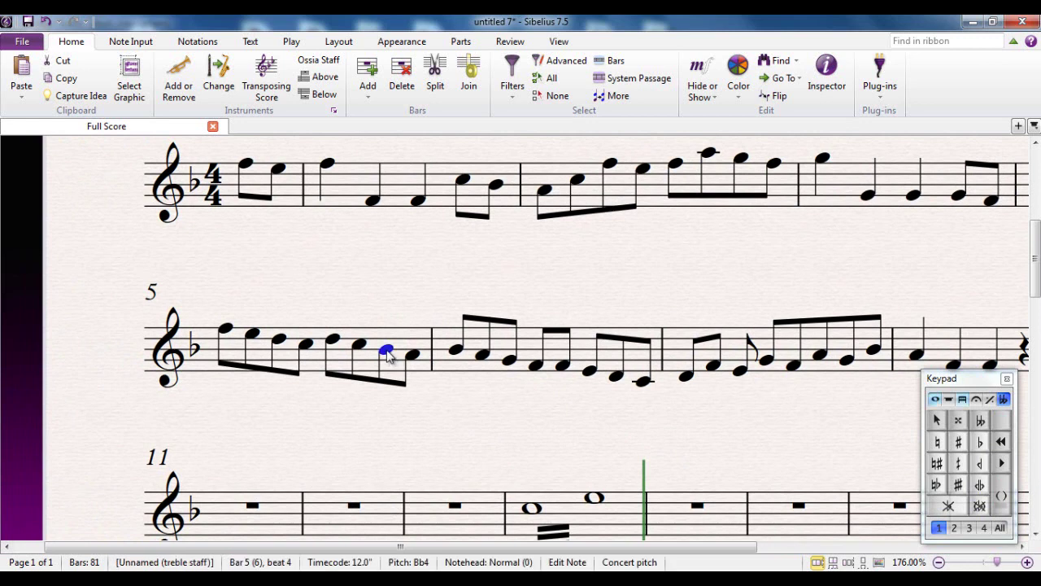
pyautogui.click(1001, 496)
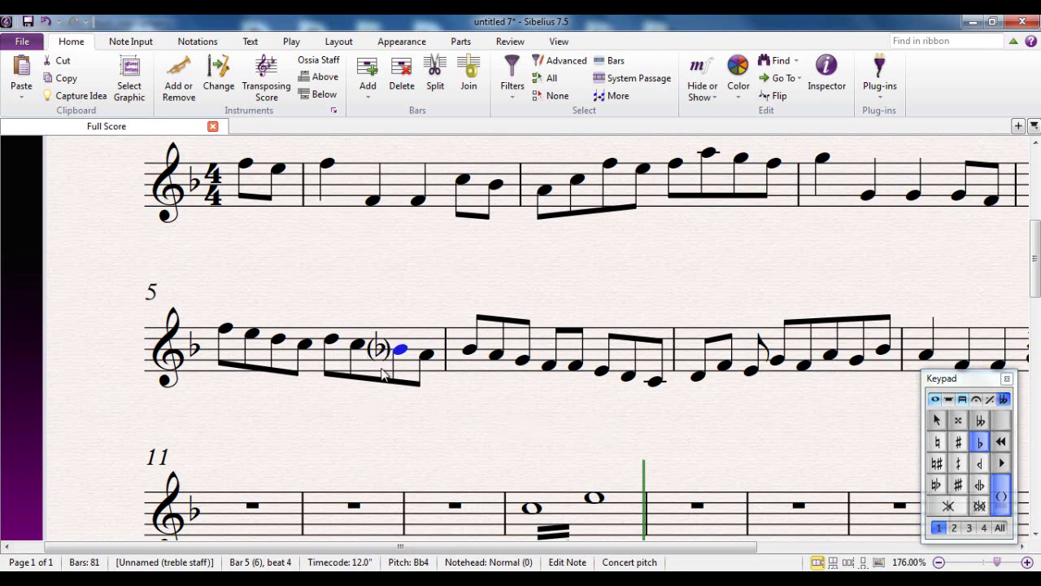
pyautogui.press('Escape')
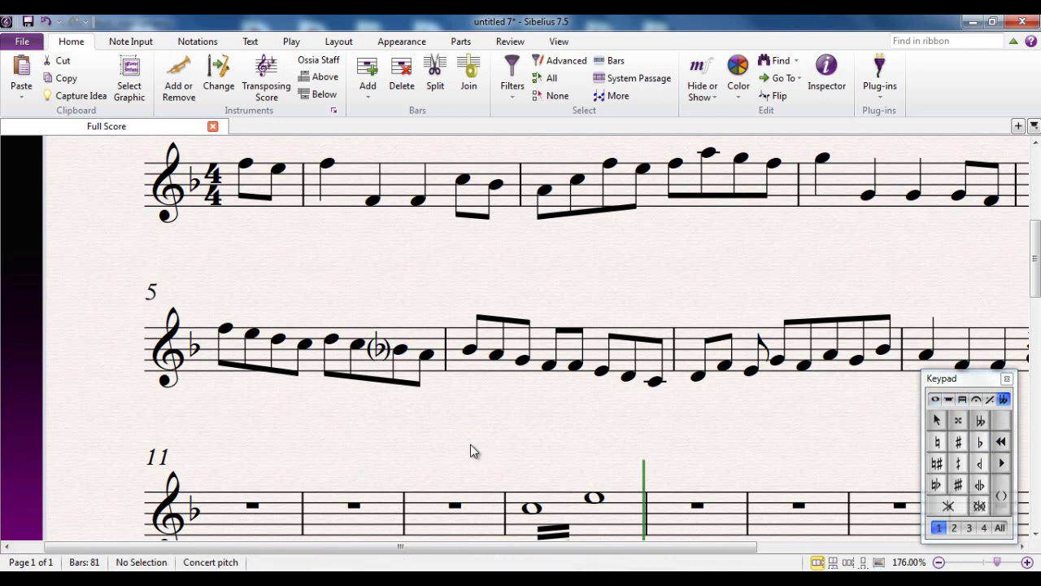
# Step: Return to common note values, try keys 4, 5, 6 for quarter, half, whole notes, then step on with +
pyautogui.click(1001, 462)
pyautogui.click(783, 433)
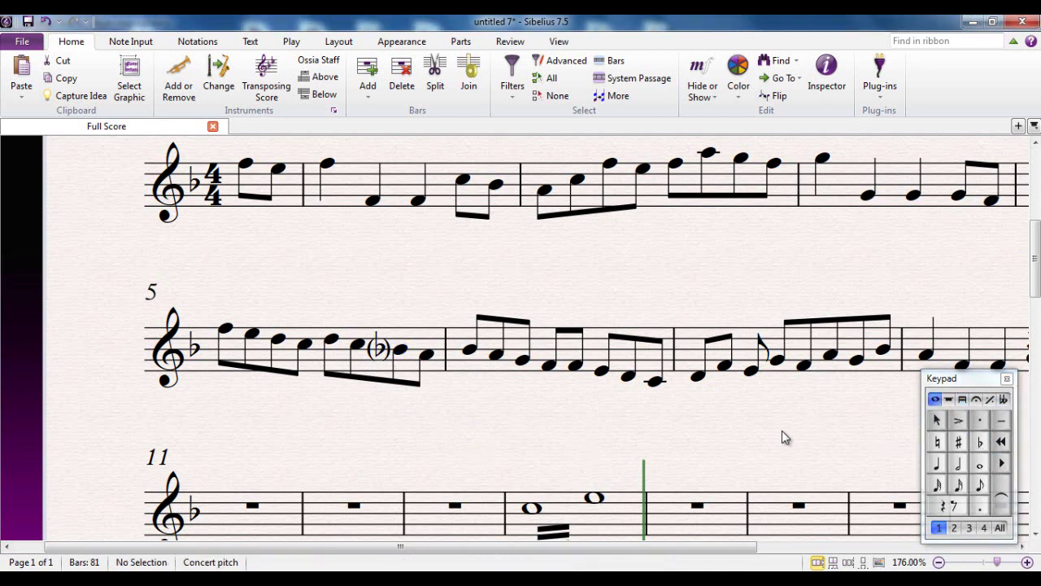
pyautogui.moveTo(972, 380); pyautogui.dragTo(974, 382)
pyautogui.click(833, 414)
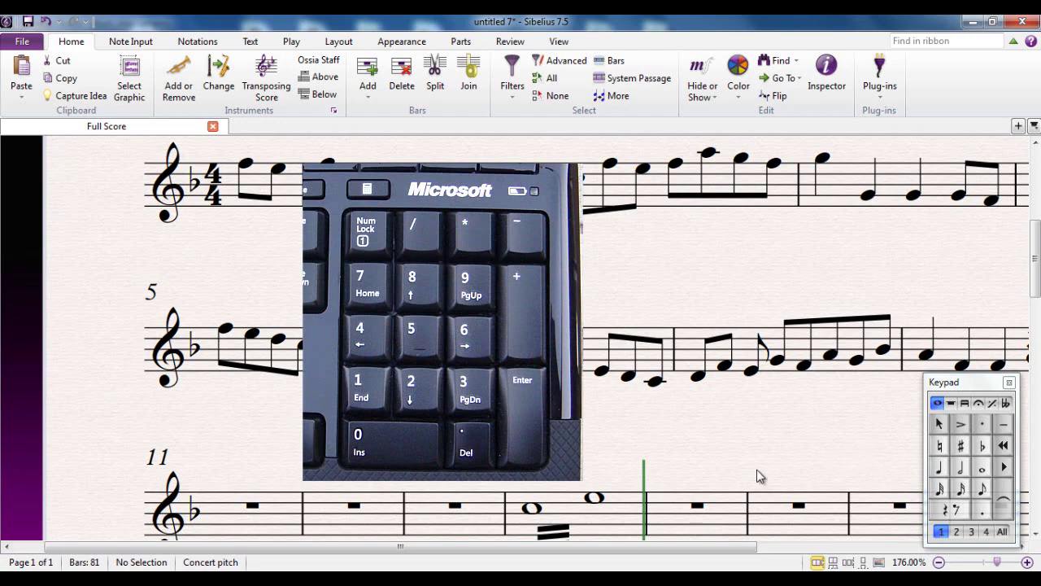
pyautogui.press('4')
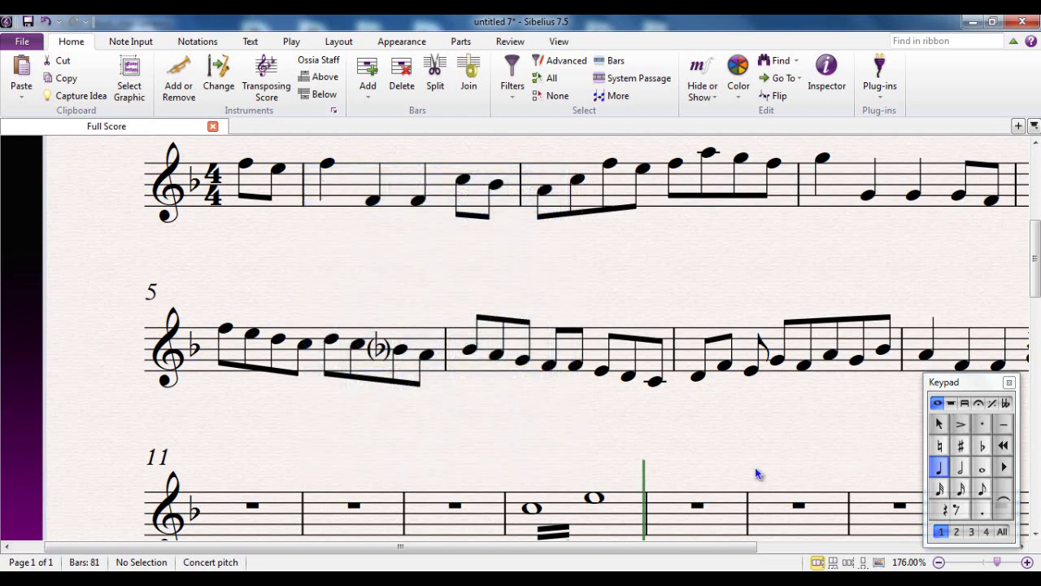
pyautogui.press('5')
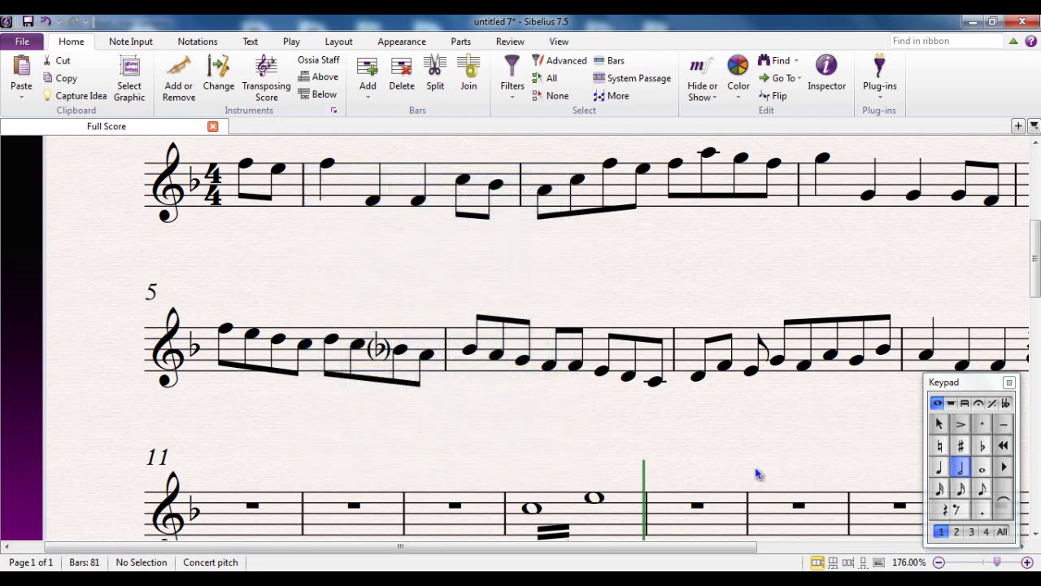
pyautogui.press('6')
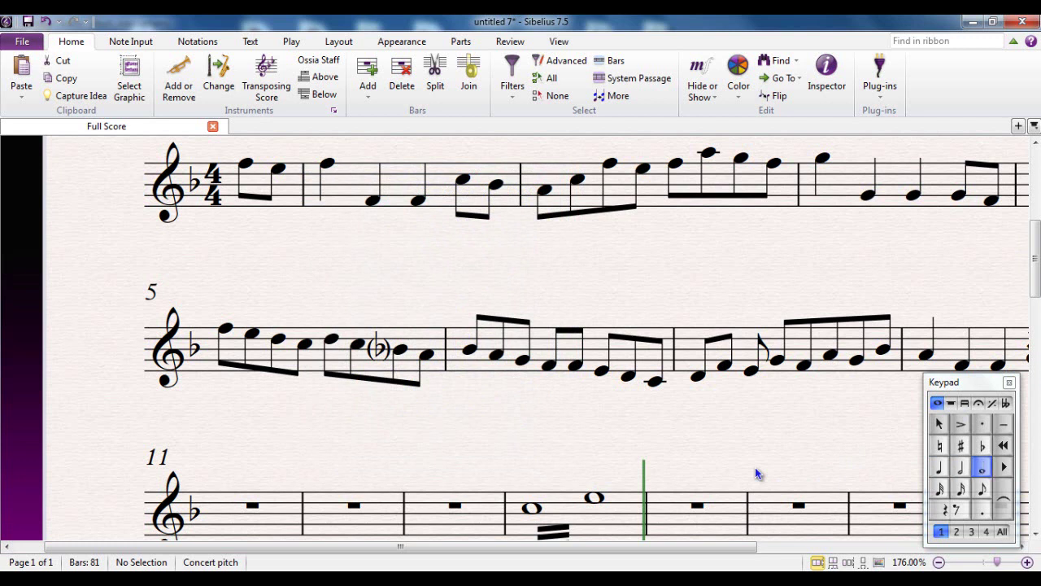
pyautogui.press('KP_Add')
pyautogui.press('KP_Add')
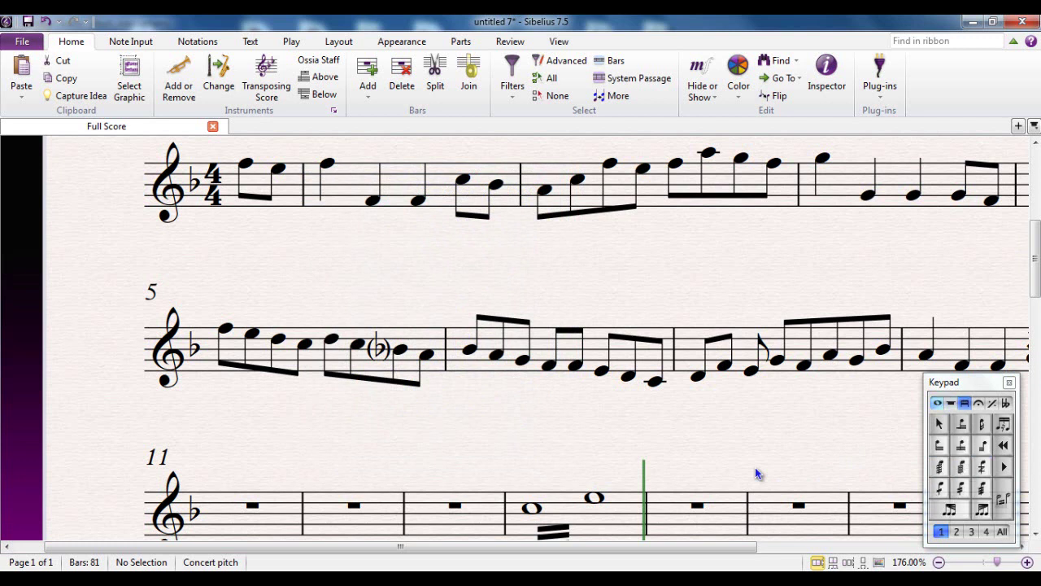
pyautogui.press('KP_Subtract')
pyautogui.press('KP_Subtract')
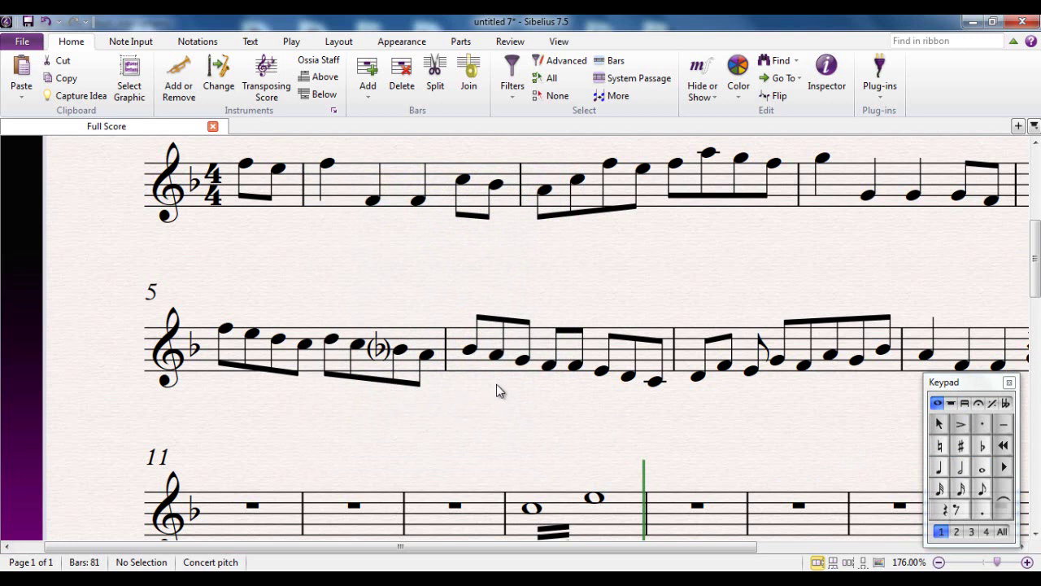
pyautogui.click(331, 340)
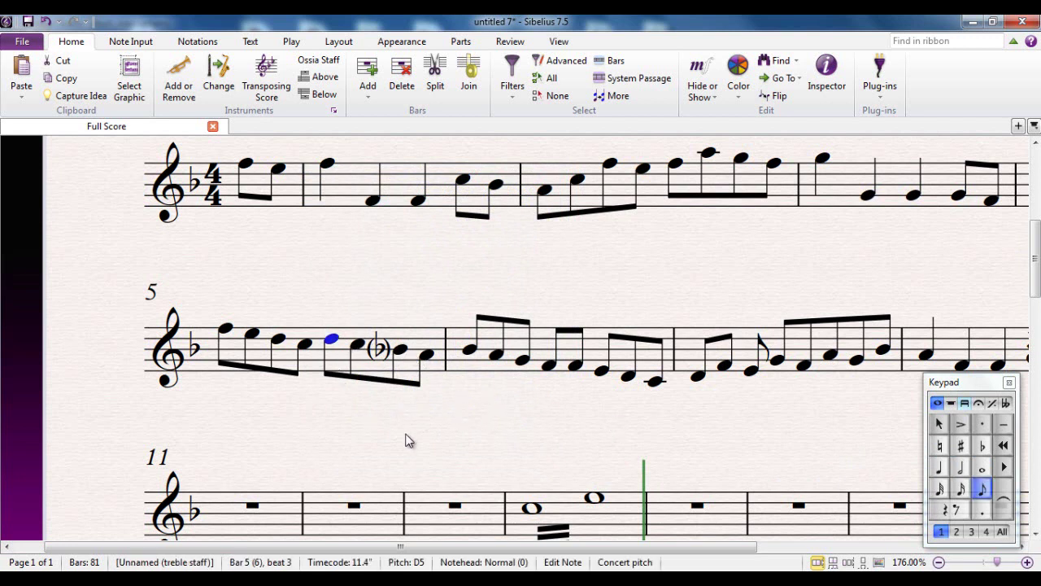
pyautogui.press('KP_Add')
pyautogui.press('KP_Add')
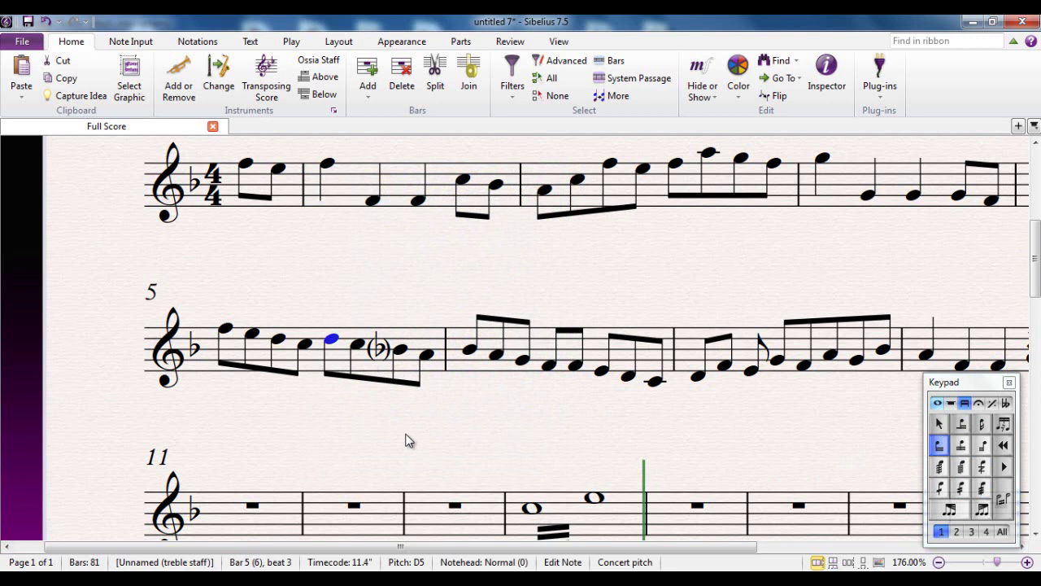
pyautogui.press('KP_4')
pyautogui.press('KP_5')
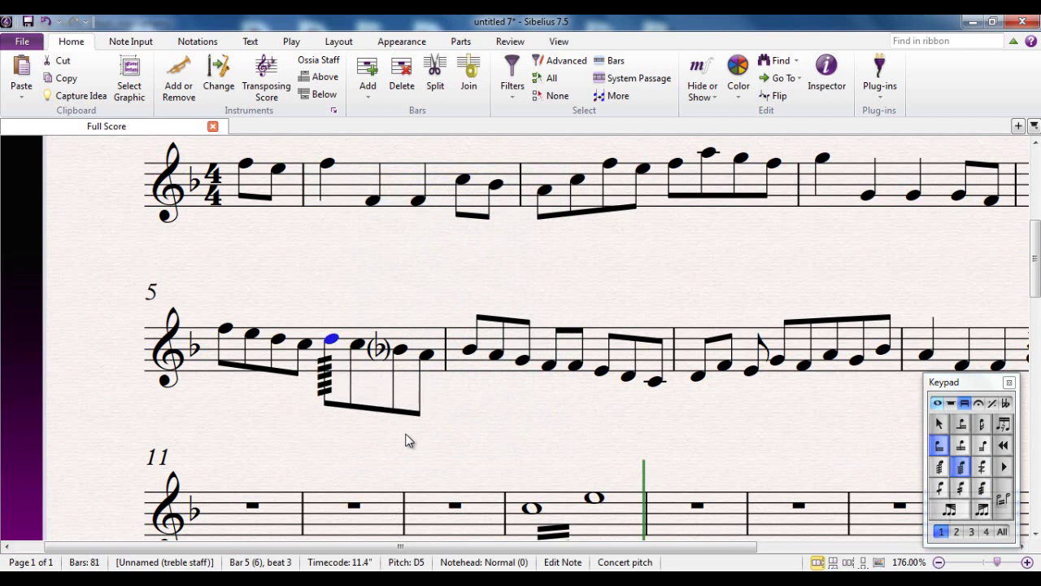
pyautogui.press('KP_5')
pyautogui.press('KP_5')
pyautogui.press('KP_4')
pyautogui.press('KP_4')
pyautogui.press('KP_3')
pyautogui.press('KP_2')
pyautogui.press('KP_1')
pyautogui.press('KP_2')
pyautogui.press('KP_3')
pyautogui.press('KP_2')
pyautogui.press('KP_1')
pyautogui.press('KP_4')
pyautogui.press('KP_5')
pyautogui.press('KP_4')
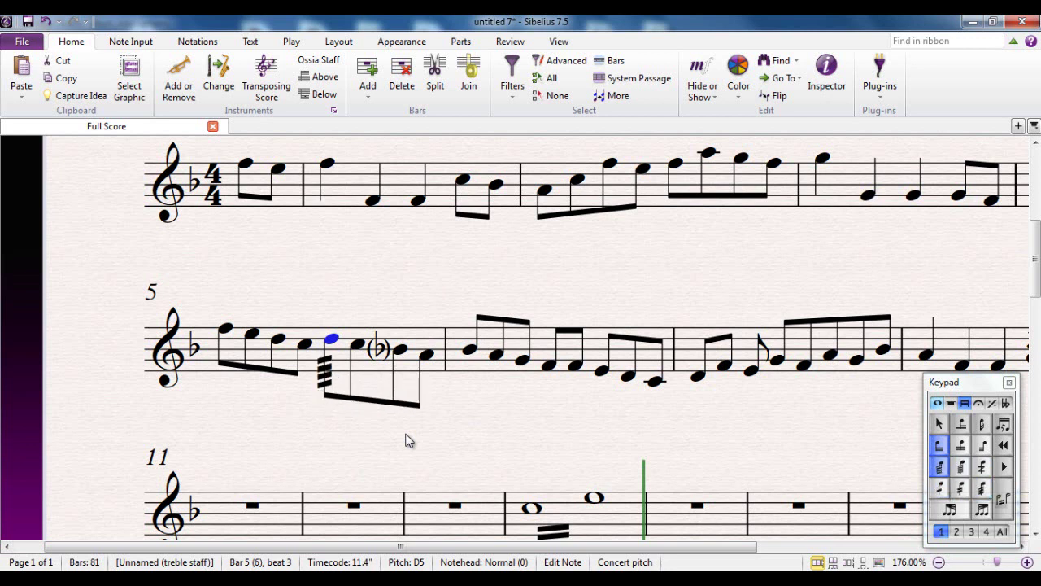
pyautogui.press('KP_4')
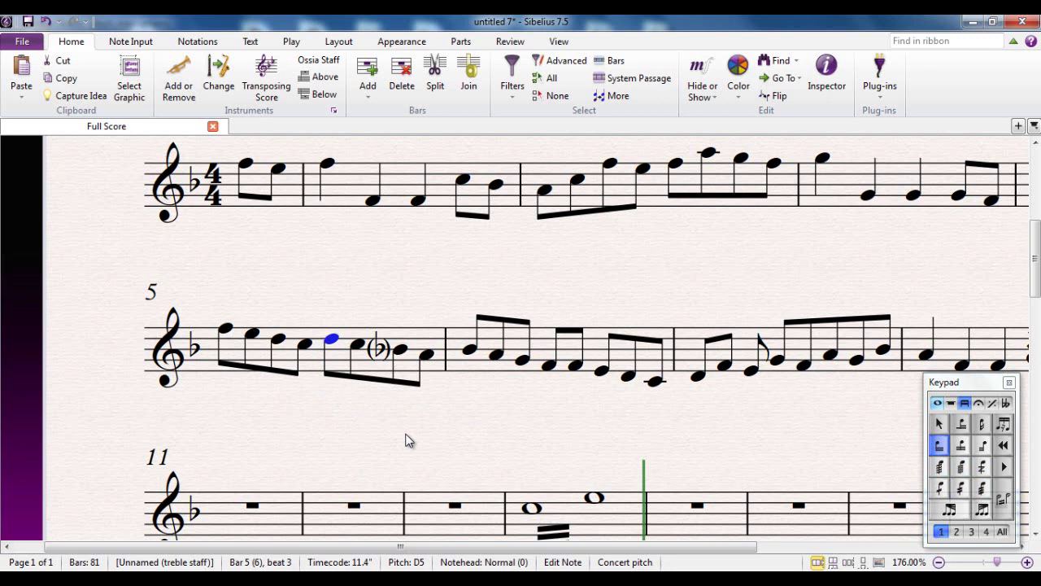
pyautogui.press('Escape')
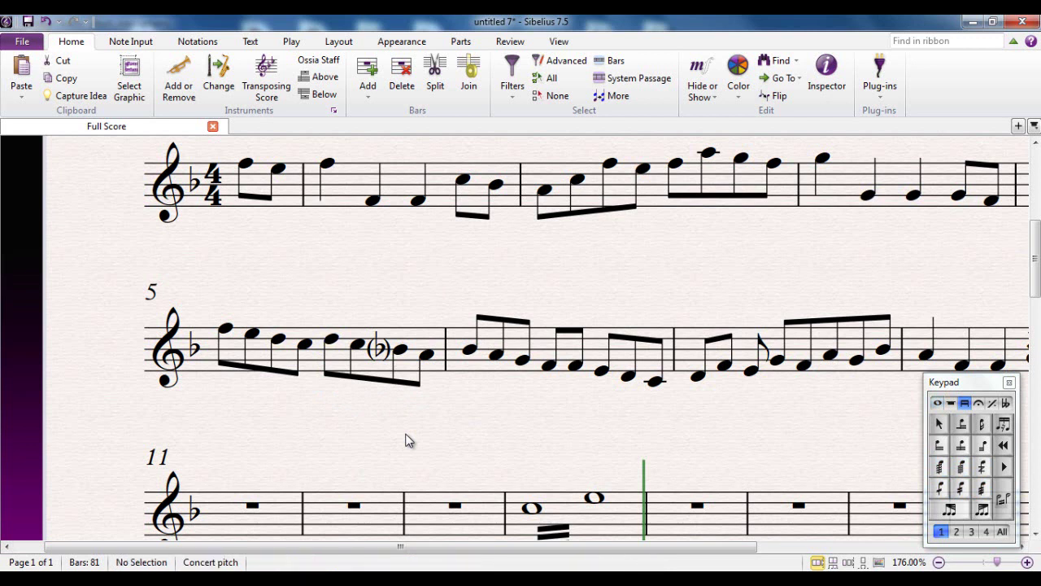
# Step: Switch the Keypad back to its common note values layout and pan to the first system's opening bars
pyautogui.click(937, 403)
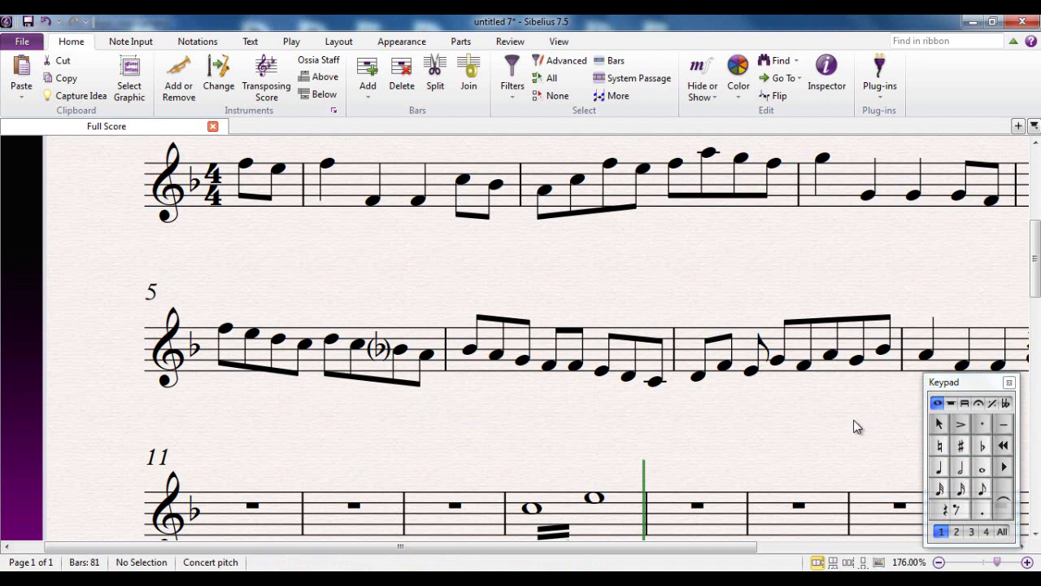
pyautogui.moveTo(693, 290); pyautogui.dragTo(654, 304)
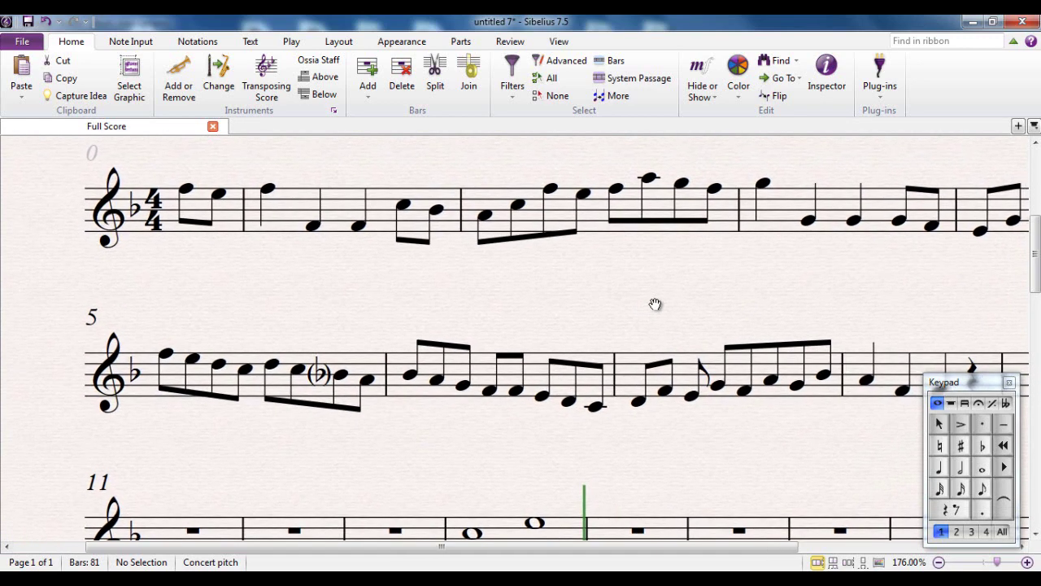